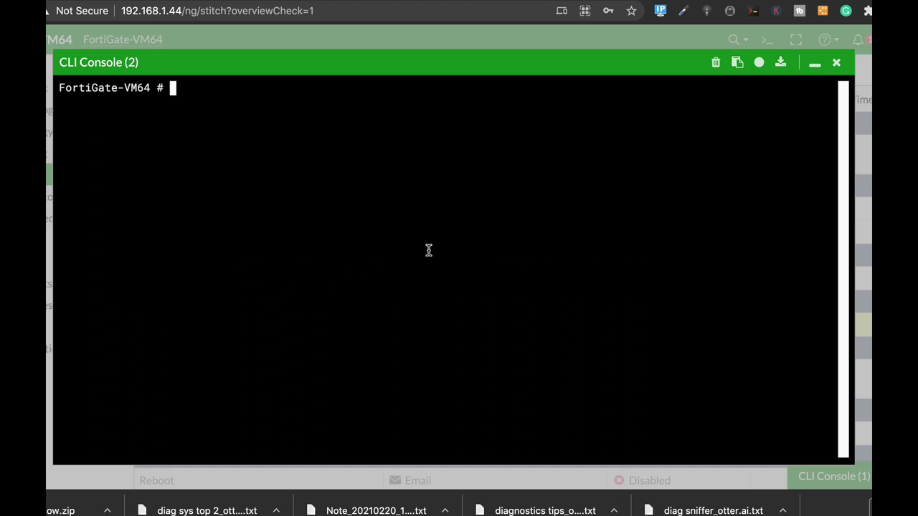
# Under config system global, set cpu-use-threshold to 85 and save with end.
pyautogui.write('config system gl')
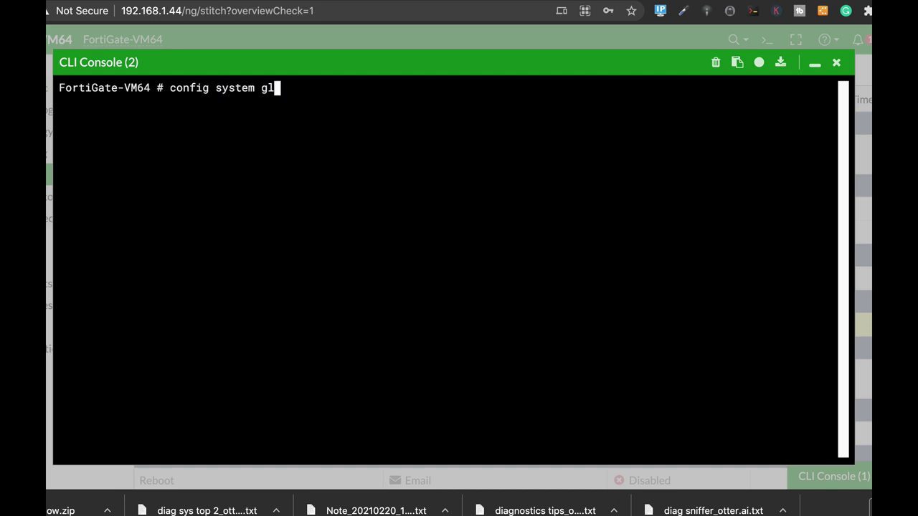
pyautogui.press('Tab')
pyautogui.press('Return')
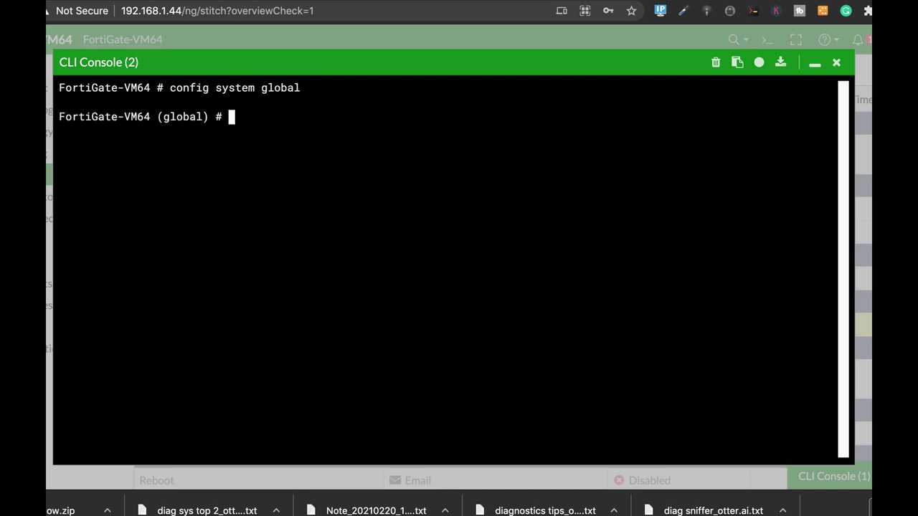
pyautogui.write('s')
pyautogui.press('BackSpace')
pyautogui.write('set cert-chain-max')
pyautogui.press('Tab')
pyautogui.press('Tab')
pyautogui.press('Tab')
pyautogui.press('Tab')
pyautogui.press('Tab')
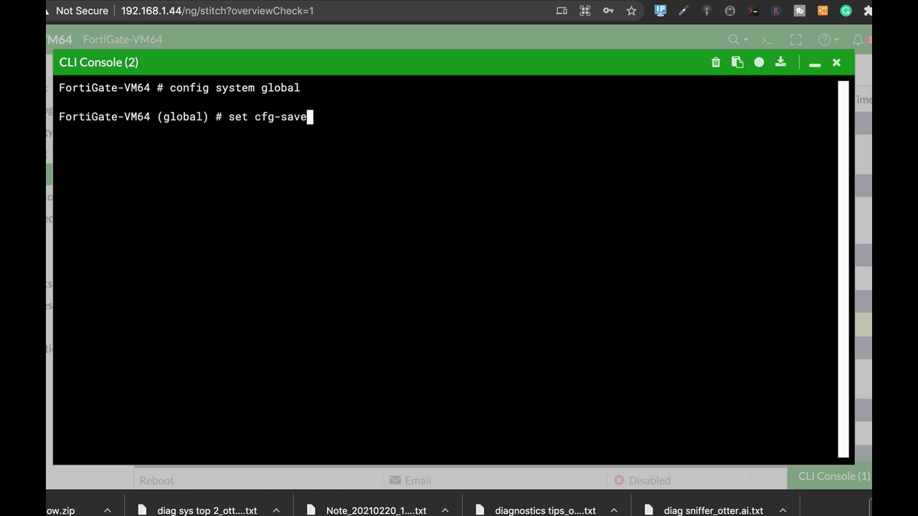
pyautogui.press('Tab')
pyautogui.press('Tab')
pyautogui.press('Tab')
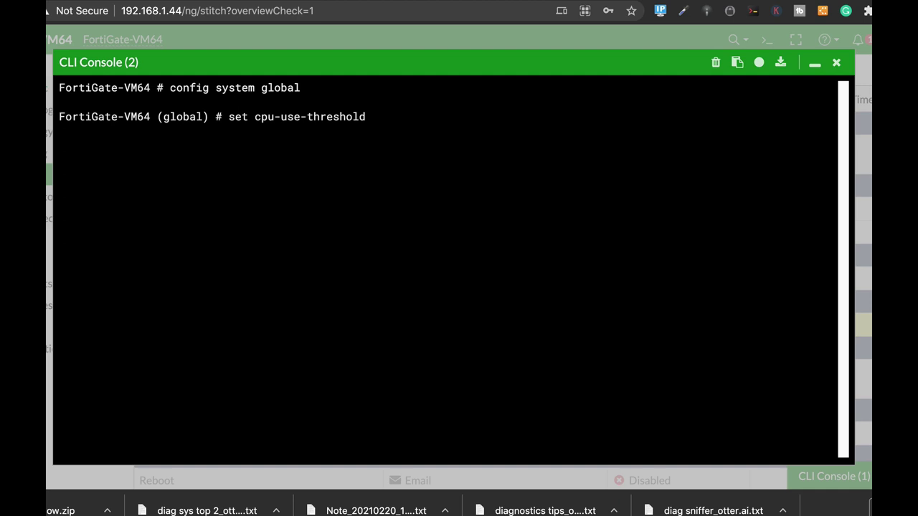
pyautogui.write('85')
pyautogui.press('Return')
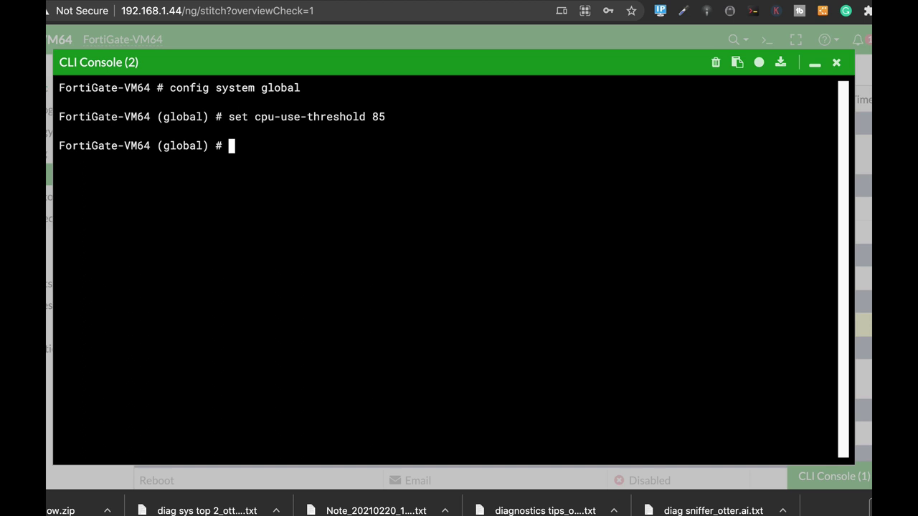
pyautogui.write('end')
pyautogui.press('Return')
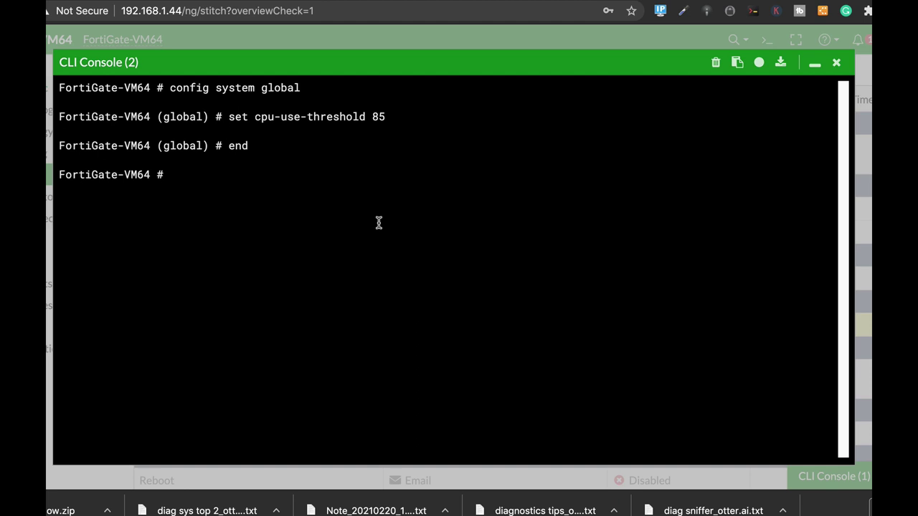
# Create a new automation action named 'debug' under config system automation-action.
pyautogui.write('config system ')
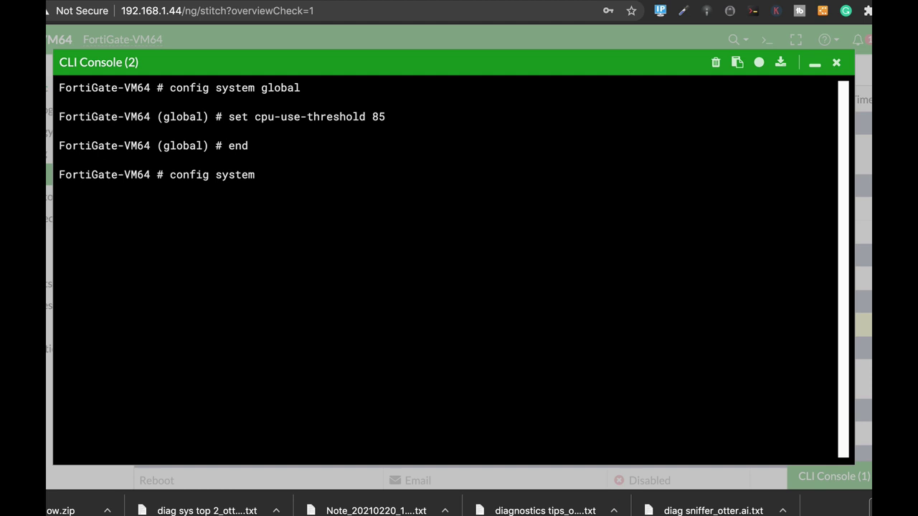
pyautogui.write('au')
pyautogui.press('Tab')
pyautogui.press('Tab')
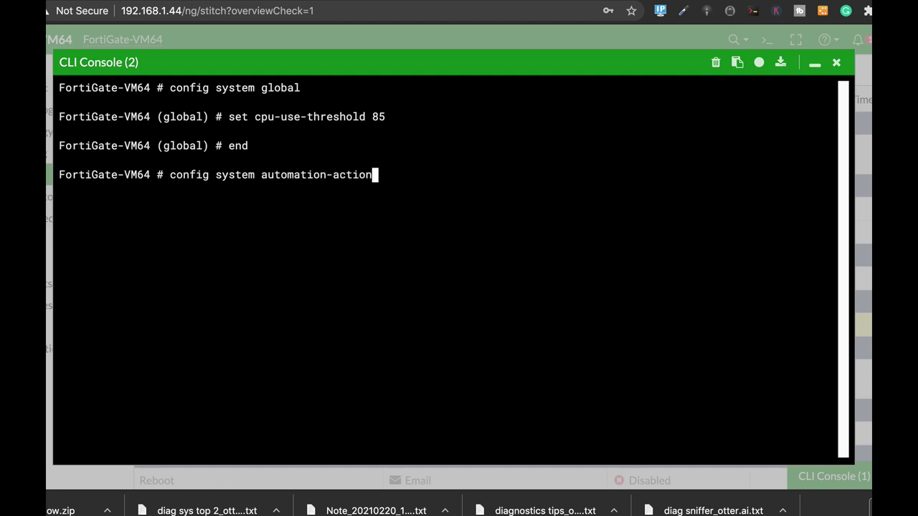
pyautogui.press('Return')
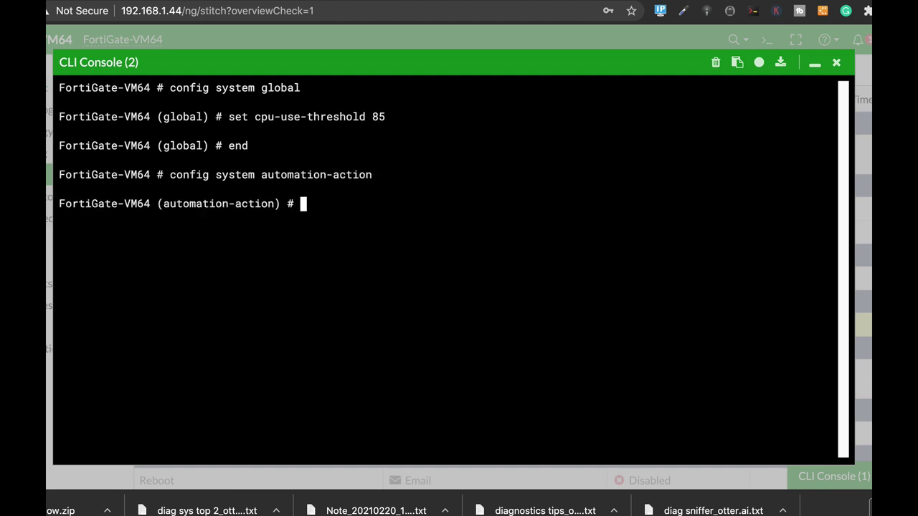
pyautogui.write('edit "debug"')
pyautogui.press('Return')
# Set the debug action's type to cli-script and enable required.
pyautogui.write('set ')
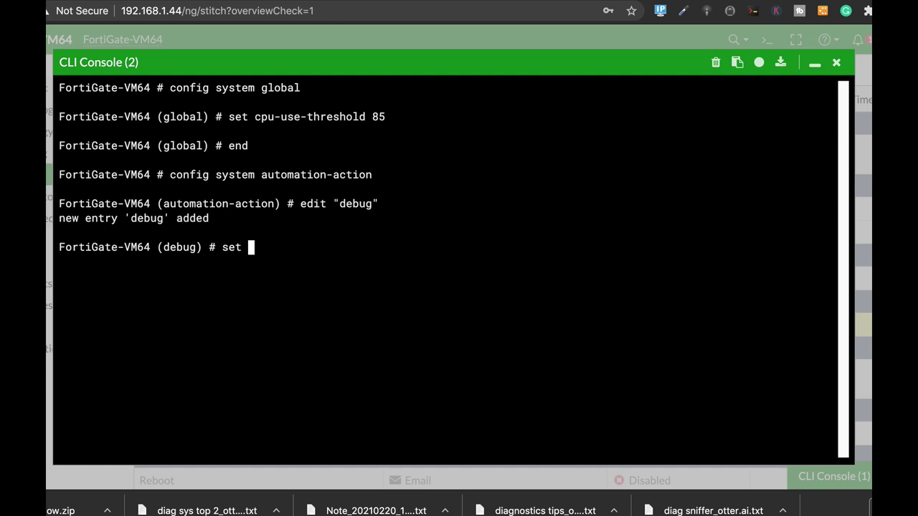
pyautogui.write('ct')
pyautogui.press('BackSpace')
pyautogui.press('BackSpace')
pyautogui.write('ac')
pyautogui.press('Tab')
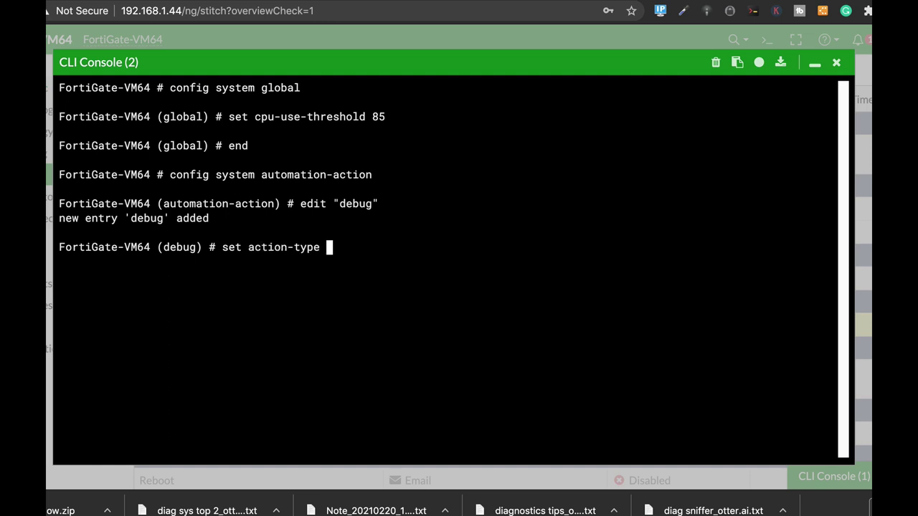
pyautogui.write('c')
pyautogui.press('Tab')
pyautogui.press('Return')
pyautogui.write('se')
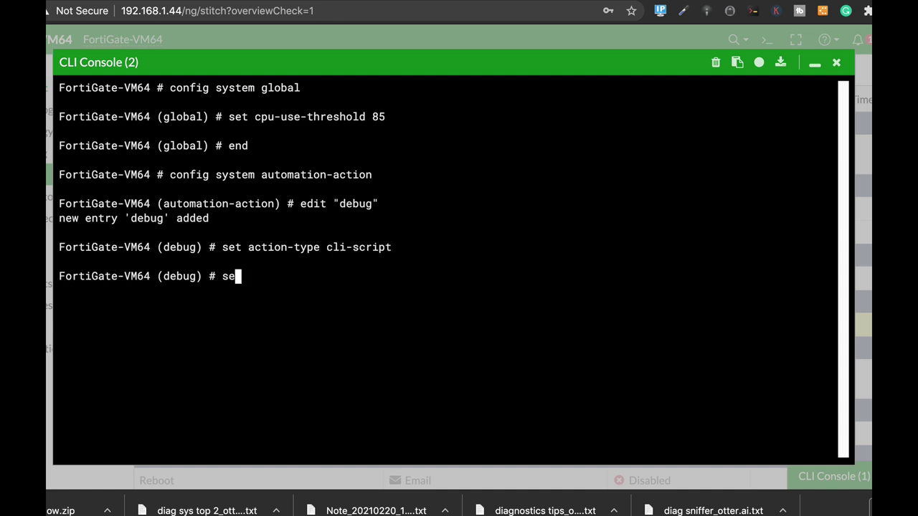
pyautogui.write('t req')
pyautogui.press('Tab')
pyautogui.write('ena')
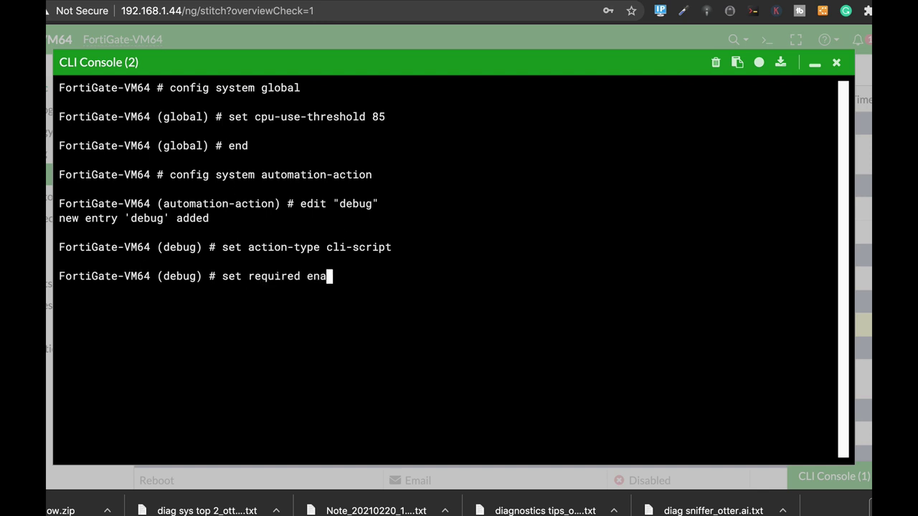
pyautogui.press('Tab')
pyautogui.press('Return')
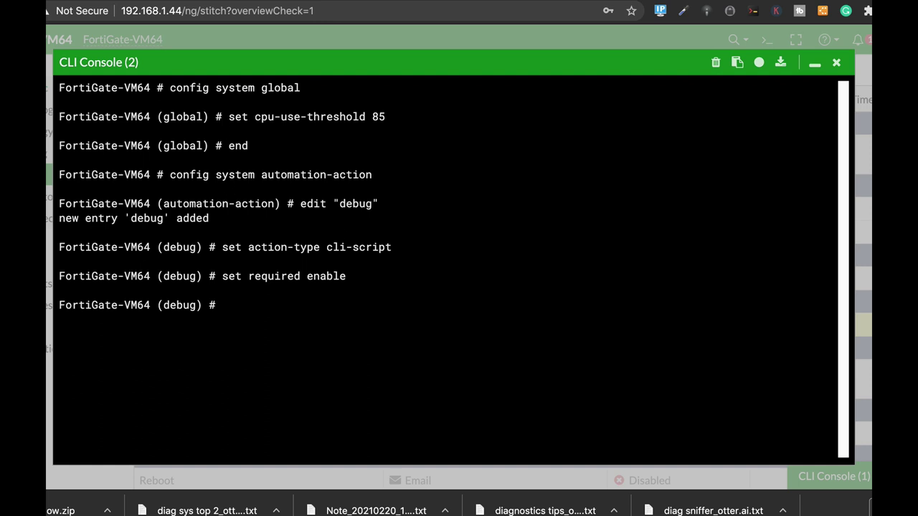
# Begin the action script with 'diagnose debug cli 8' and 'diagnose debug console timestamp enable'.
pyautogui.write('set scr')
pyautogui.press('Tab')
pyautogui.write('"')
pyautogui.write('diagnose debu')
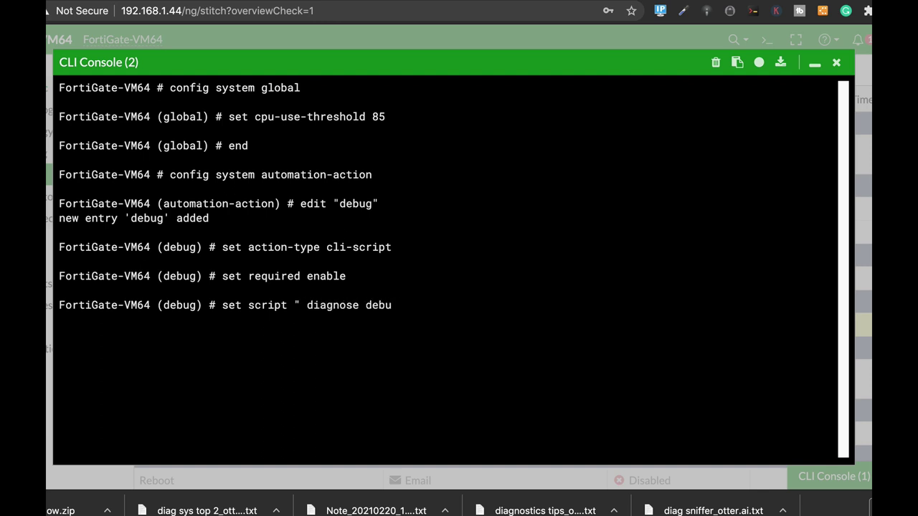
pyautogui.write('g cli 8')
pyautogui.press('Return')
pyautogui.write('diagnose debug ')
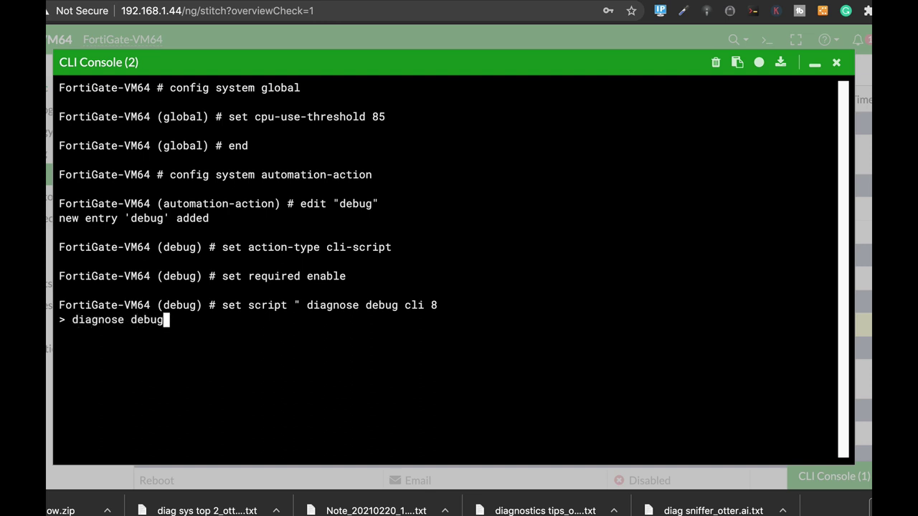
pyautogui.write('console y')
pyautogui.press('BackSpace')
pyautogui.write('timestamp')
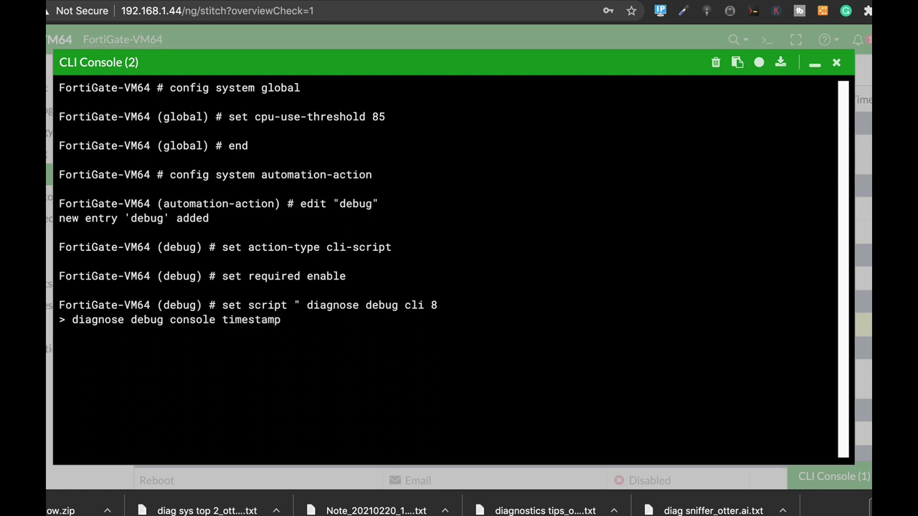
pyautogui.write(' enable')
pyautogui.press('Return')
# Add script lines for debug enable, crashlog read, system performance status and session status.
pyautogui.write('diagnose d')
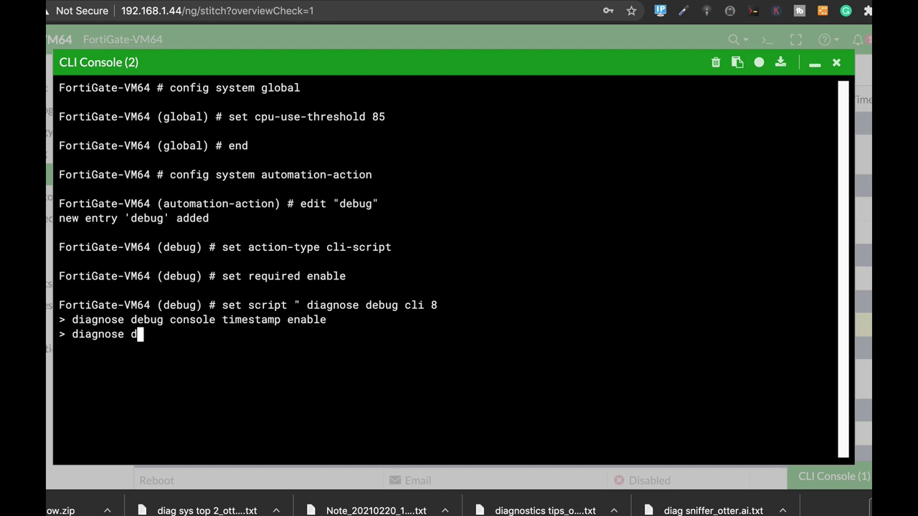
pyautogui.write('ebug enable')
pyautogui.press('Return')
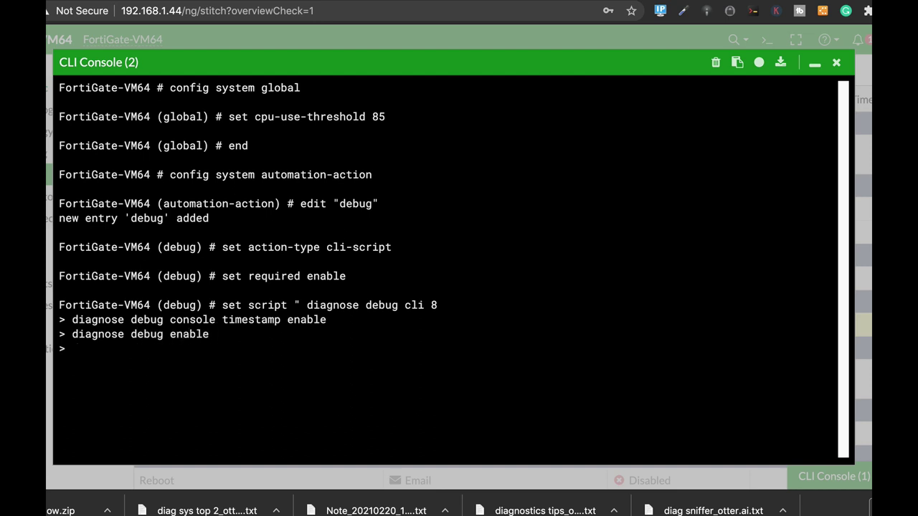
pyautogui.write('diagnose debug crashlog read')
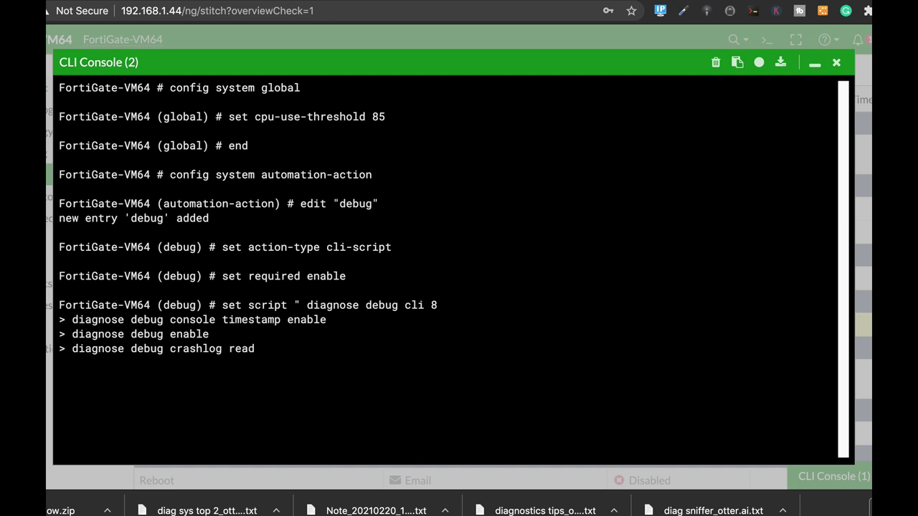
pyautogui.press('Return')
pyautogui.write('get system performan')
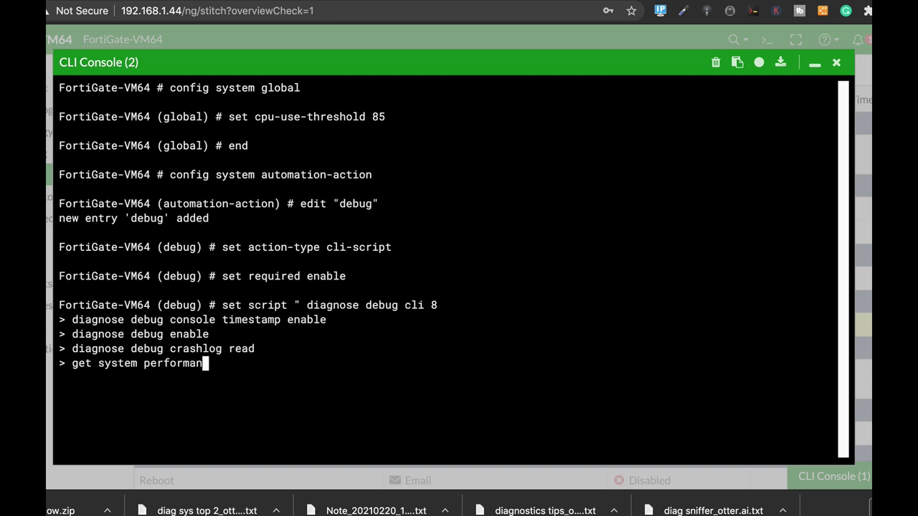
pyautogui.write('ce status')
pyautogui.press('Return')
pyautogui.write('get syst')
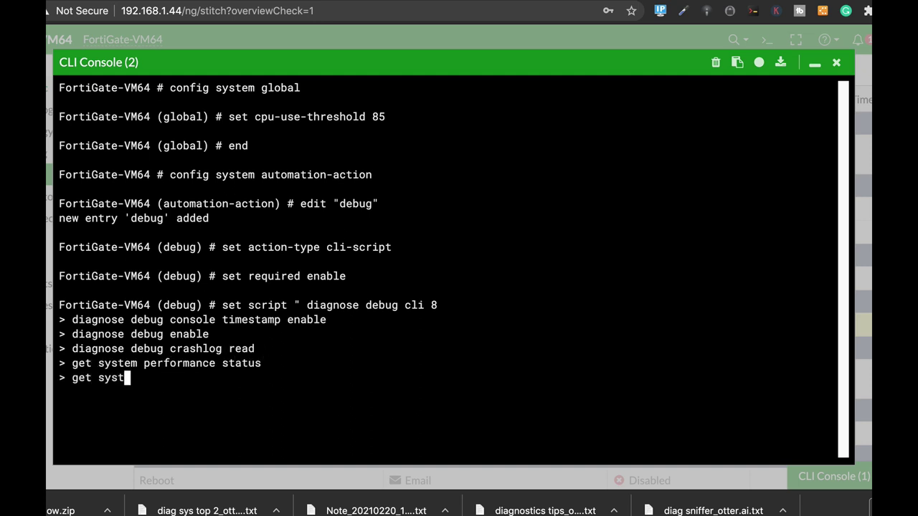
pyautogui.write('em session status')
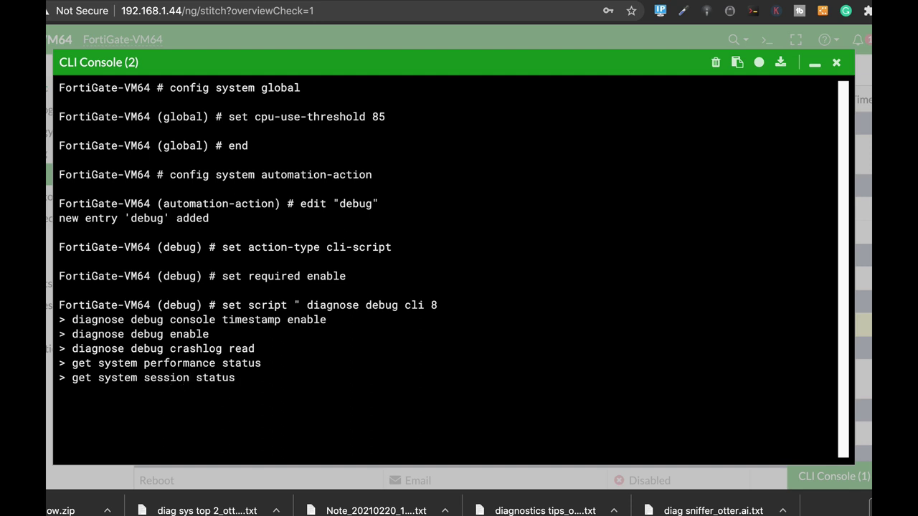
pyautogui.press('Return')
# Append session full-stat, firewall iprope state and sys flash list diagnostics to the script.
pyautogui.write('diagnose sys session')
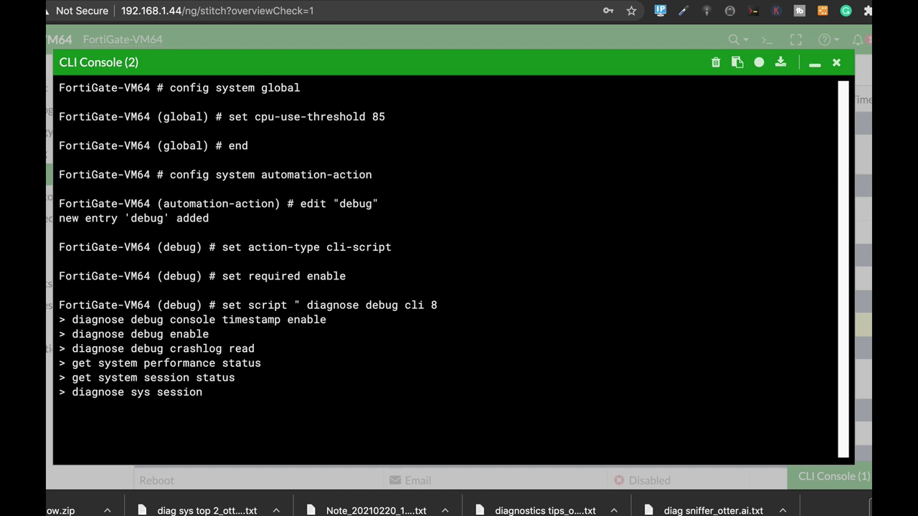
pyautogui.write(' full-stat')
pyautogui.press('Return')
pyautogui.write('diagnose fir')
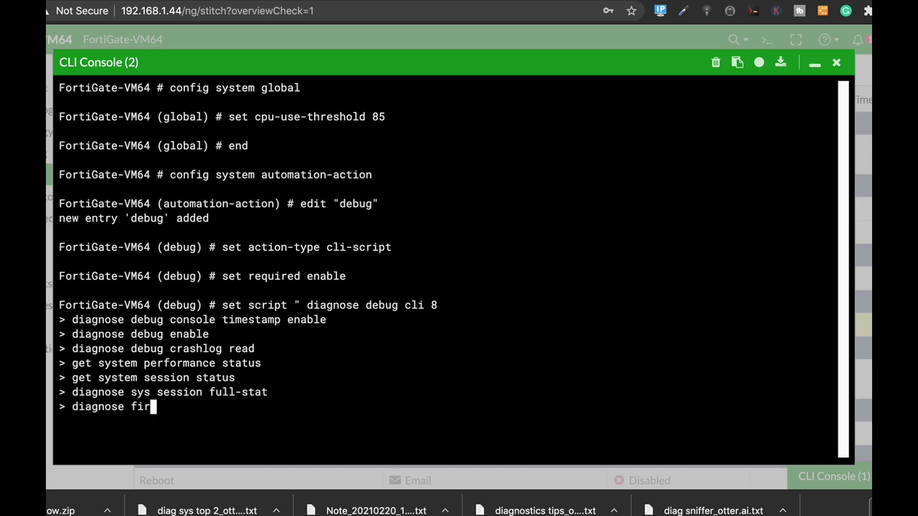
pyautogui.write('ewall iprope state')
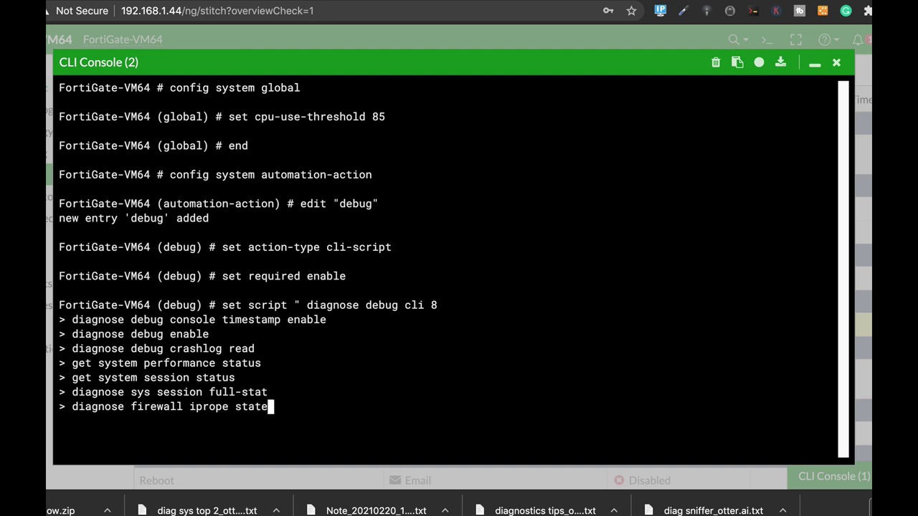
pyautogui.press('Return')
pyautogui.write('diagnose sus')
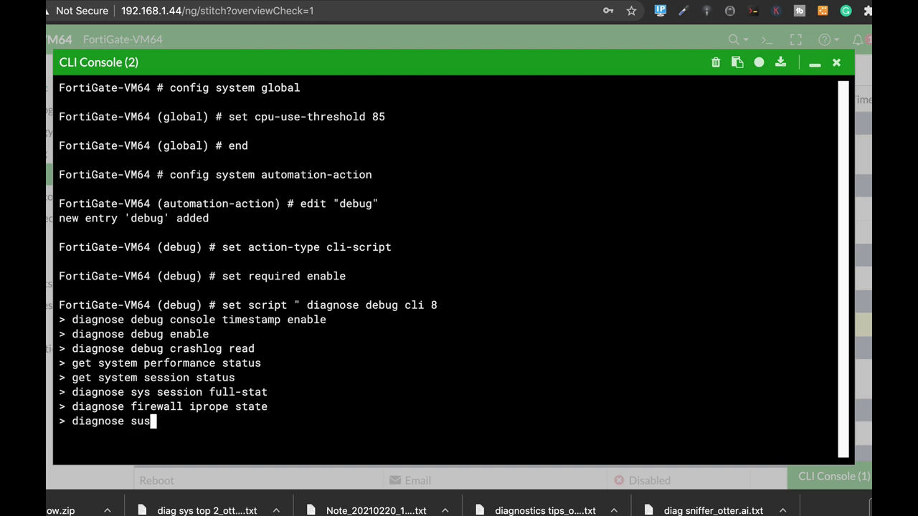
pyautogui.press('BackSpace')
pyautogui.press('BackSpace')
pyautogui.write('ys flash list')
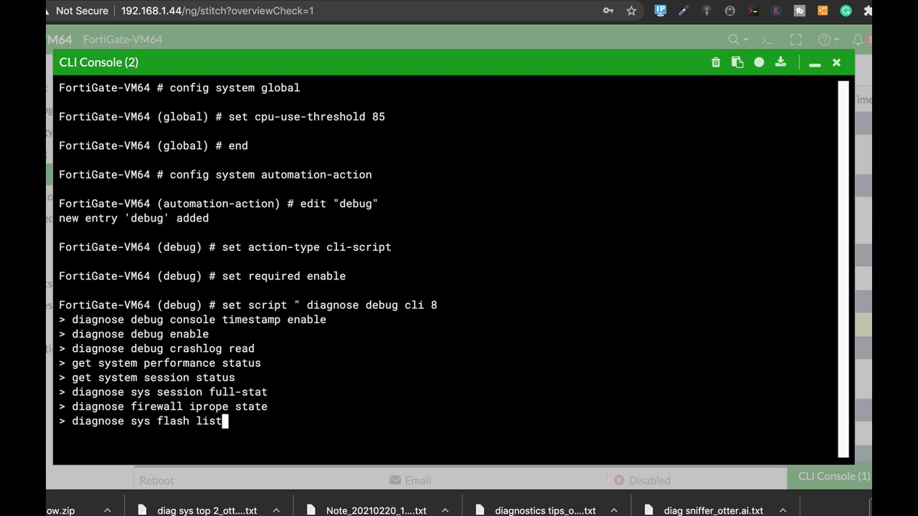
pyautogui.press('Return')
# Add hardware sysinfo memory, shm, slab and deviceinfo disk lines to the script.
pyautogui.write('diagnose hardware ')
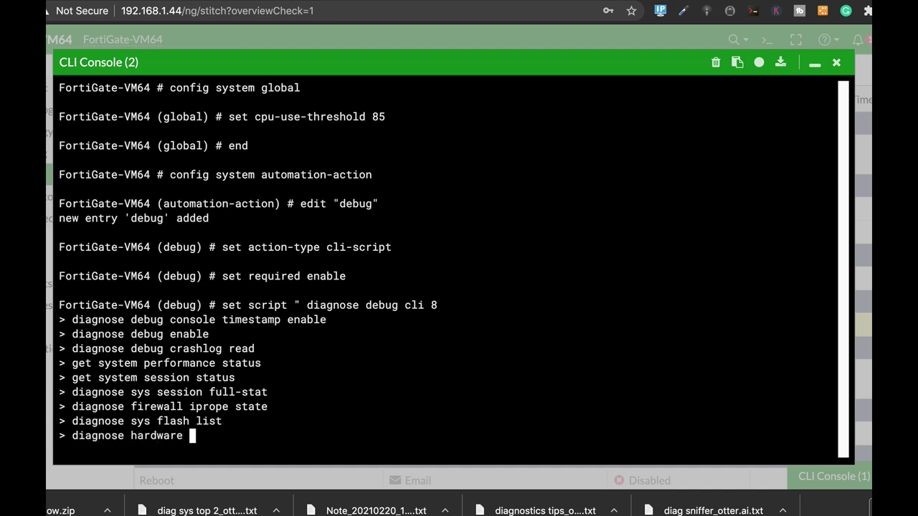
pyautogui.write('sysinfo memory')
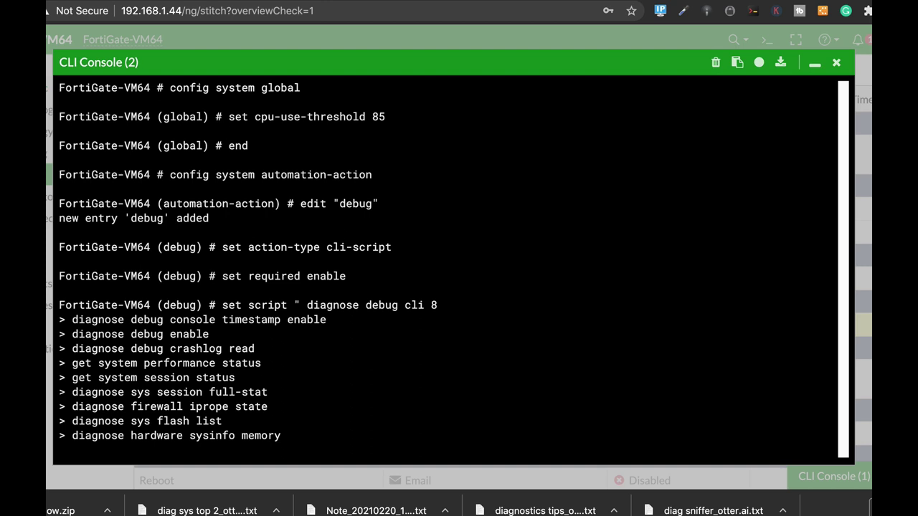
pyautogui.write(' diagno')
pyautogui.press('BackSpace')
pyautogui.press('BackSpace')
pyautogui.press('BackSpace')
pyautogui.press('BackSpace')
pyautogui.press('BackSpace')
pyautogui.press('BackSpace')
pyautogui.press('BackSpace')
pyautogui.press('Return')
pyautogui.write('diagnose hardware ')
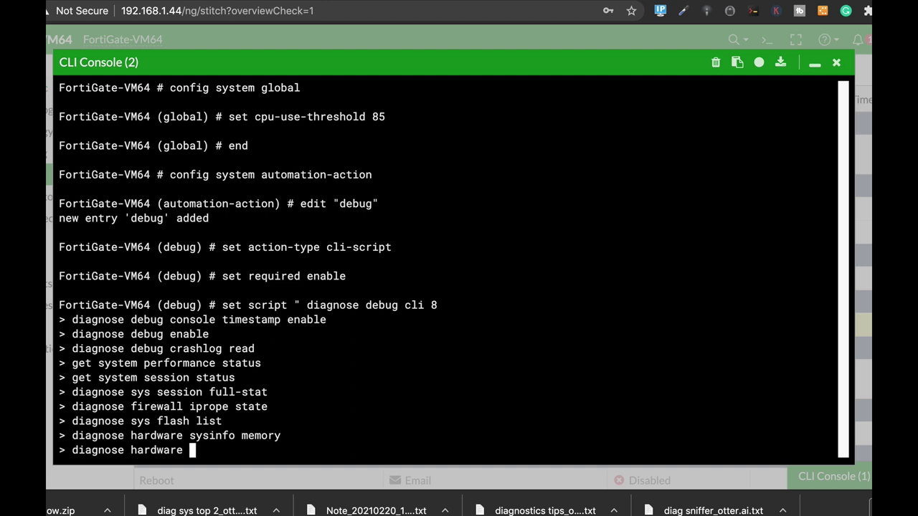
pyautogui.write('sysinfo shm')
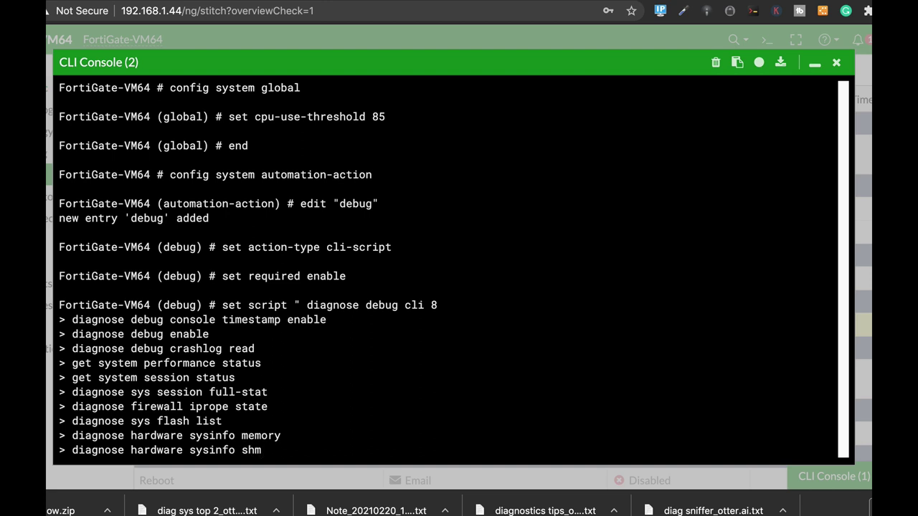
pyautogui.press('Return')
pyautogui.write('diagnose hardw')
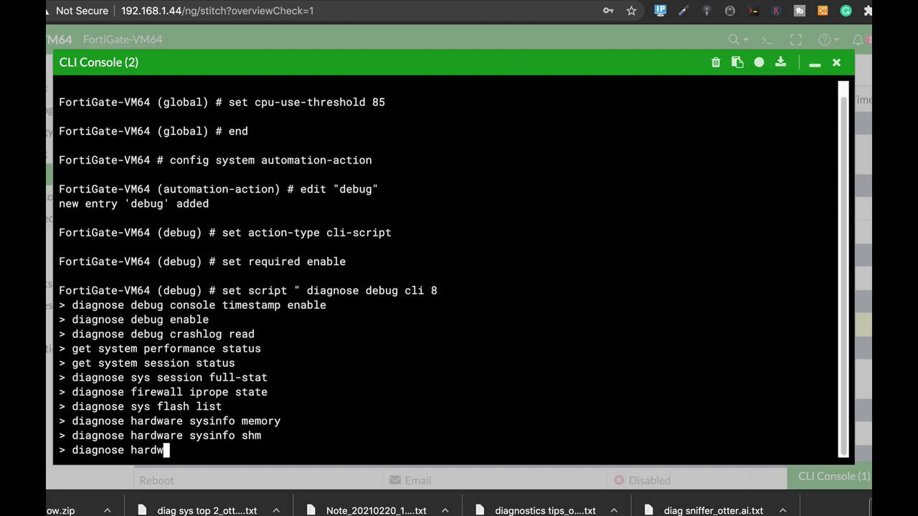
pyautogui.write('are sysinfo slab')
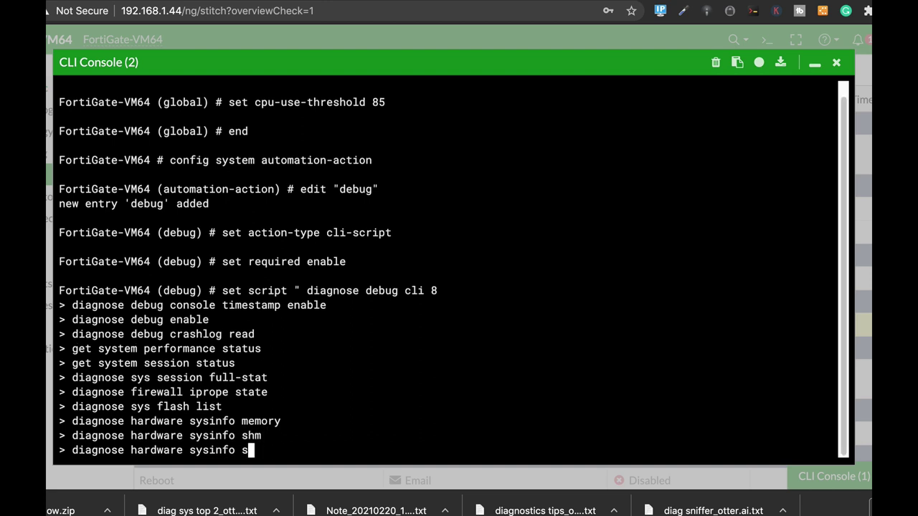
pyautogui.press('Return')
pyautogui.write('diagnose h')
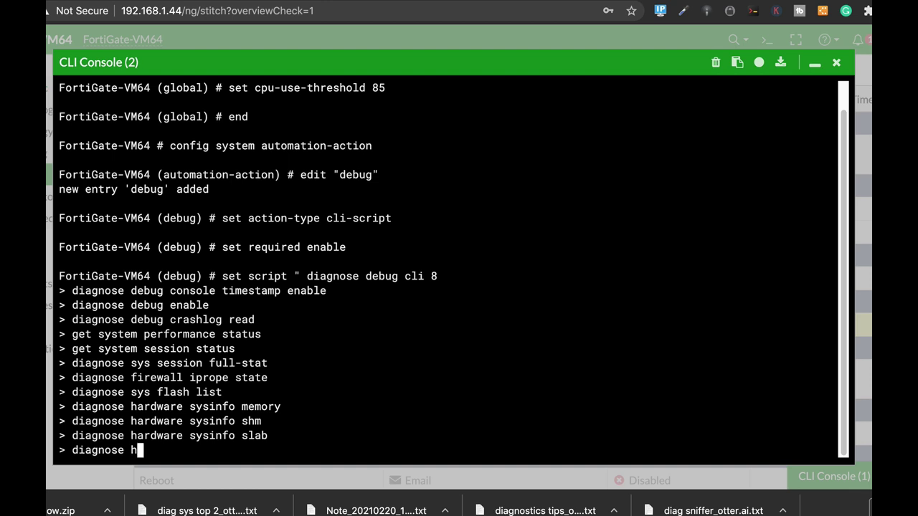
pyautogui.write('ardware deviceinfo disk')
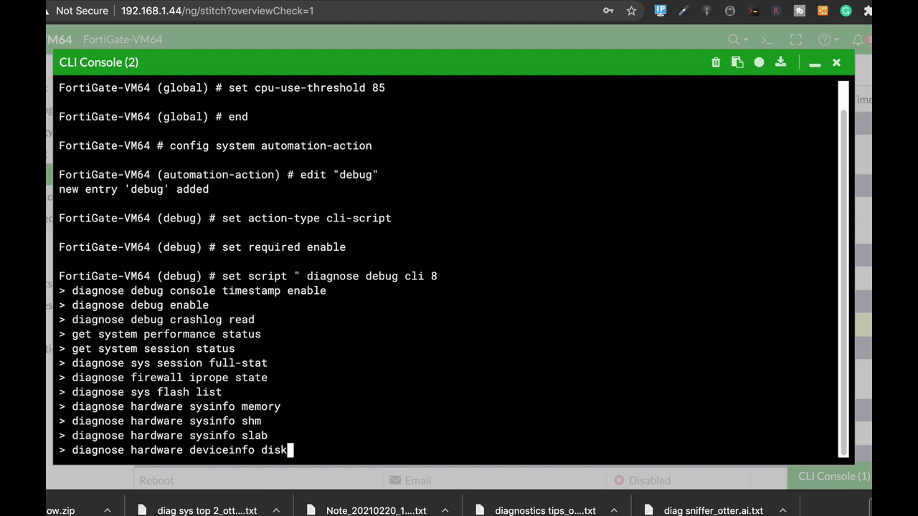
pyautogui.press('Return')
# Add ARP, IP arp/address lists, routing-table all and sys top-summary lines to the script.
pyautogui.write('get system aro')
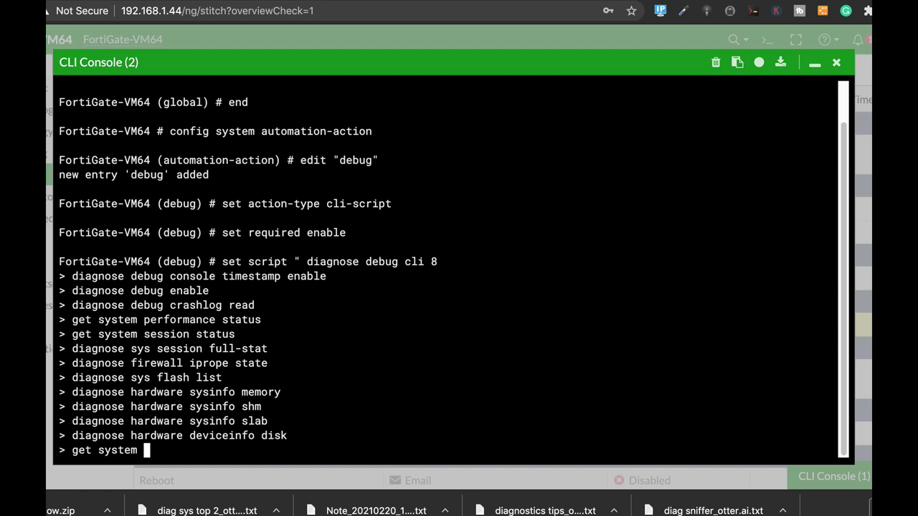
pyautogui.press('Return')
pyautogui.write('diagnoe ip arp list')
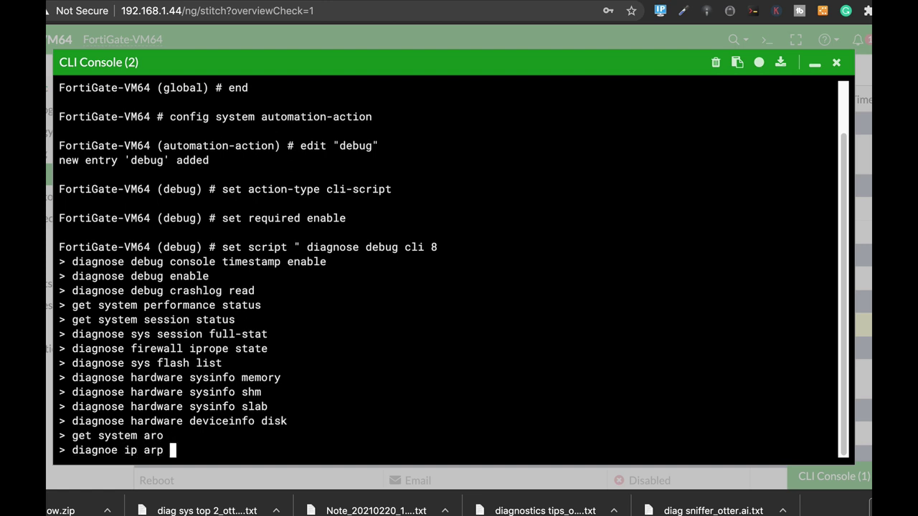
pyautogui.press('Return')
pyautogui.write('diagnoe ip address list')
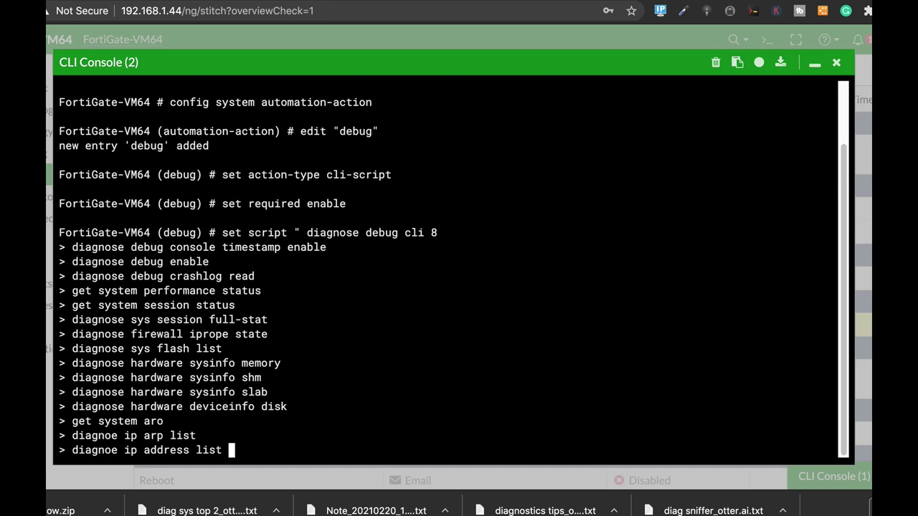
pyautogui.press('Return')
pyautogui.write('get router info r')
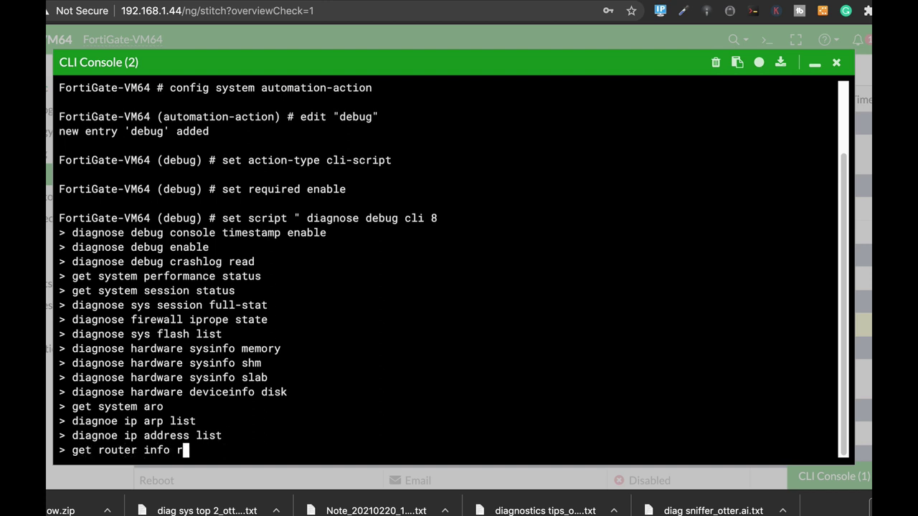
pyautogui.write('outing-tar')
pyautogui.press('BackSpace')
pyautogui.write('ble ')
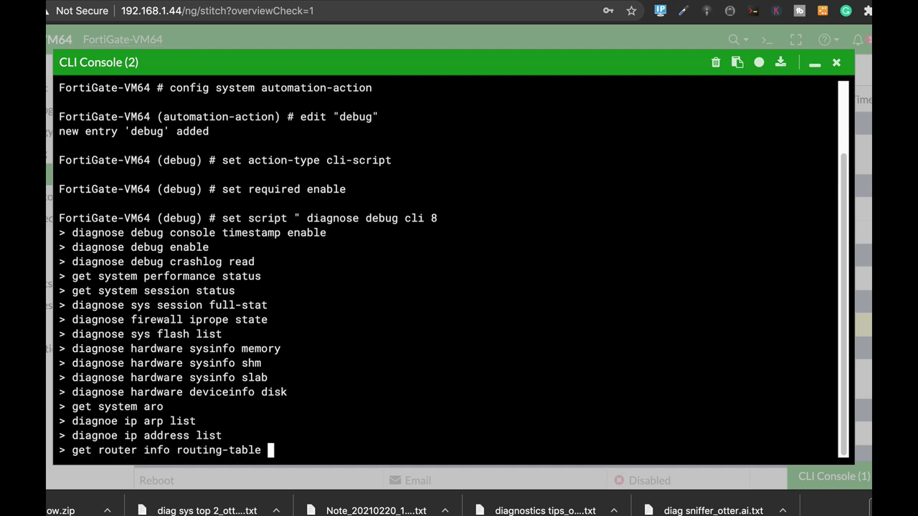
pyautogui.write('all')
pyautogui.press('Return')
pyautogui.write('diag sy')
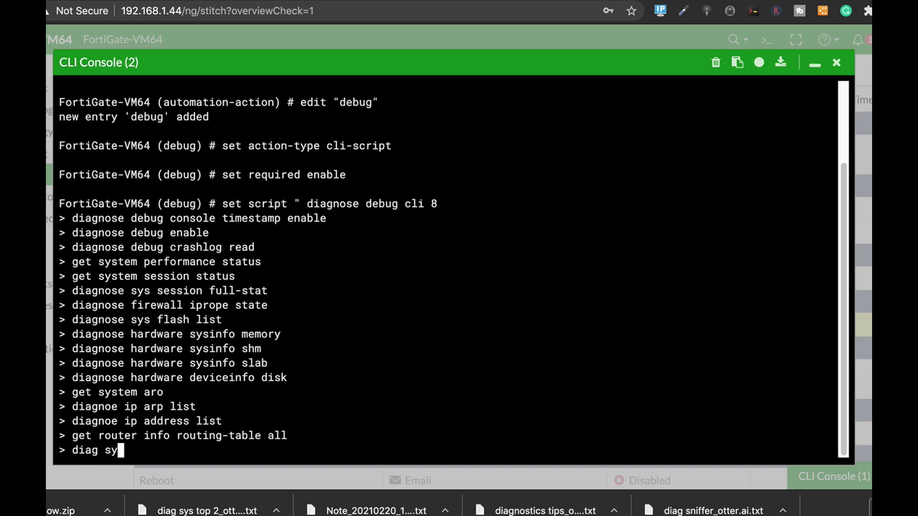
pyautogui.write('s top-summary')
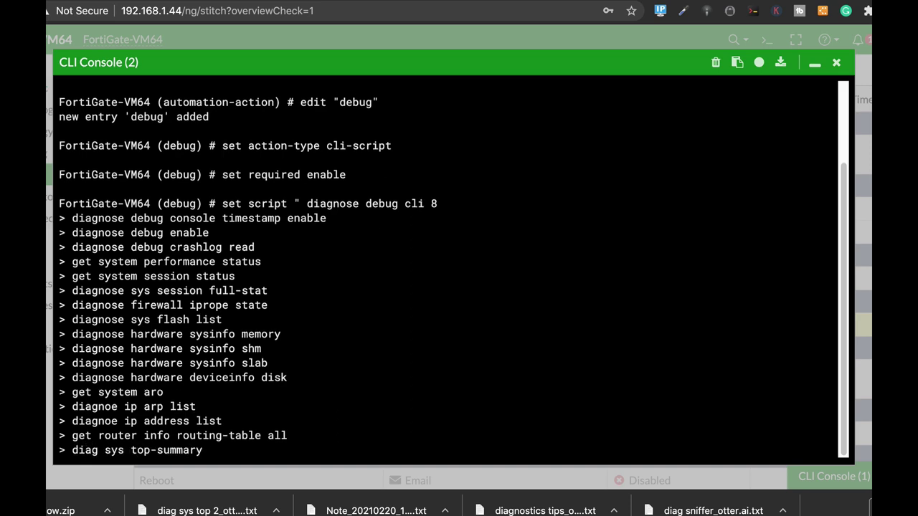
pyautogui.press('Return')
pyautogui.write('diag sys top')
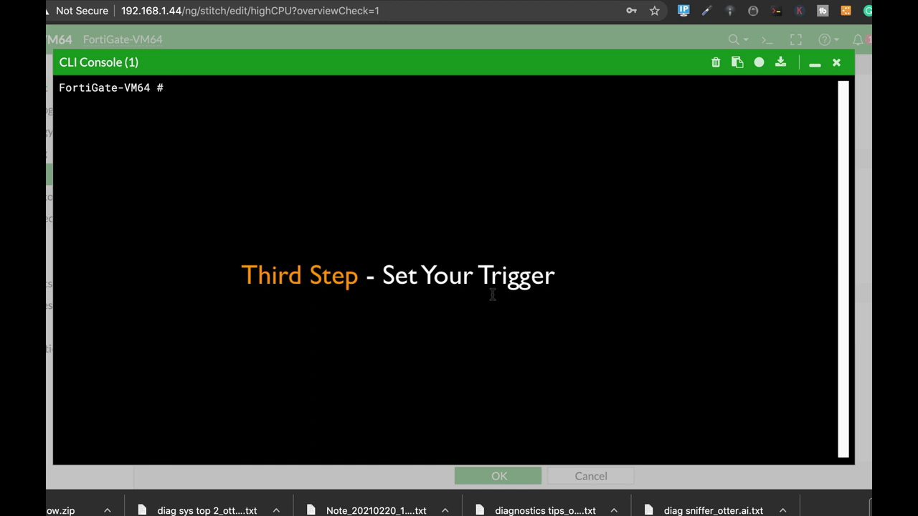
# Create a new automation trigger named CPU_HIGH_AUT under config system automation-trigger.
pyautogui.write('config ')
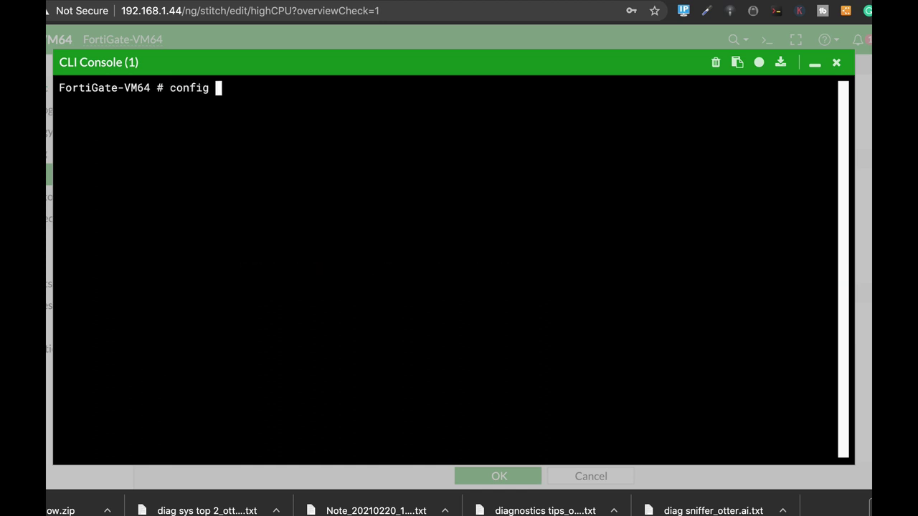
pyautogui.write('system aut')
pyautogui.press('Tab')
pyautogui.press('Tab')
pyautogui.press('Tab')
pyautogui.press('Tab')
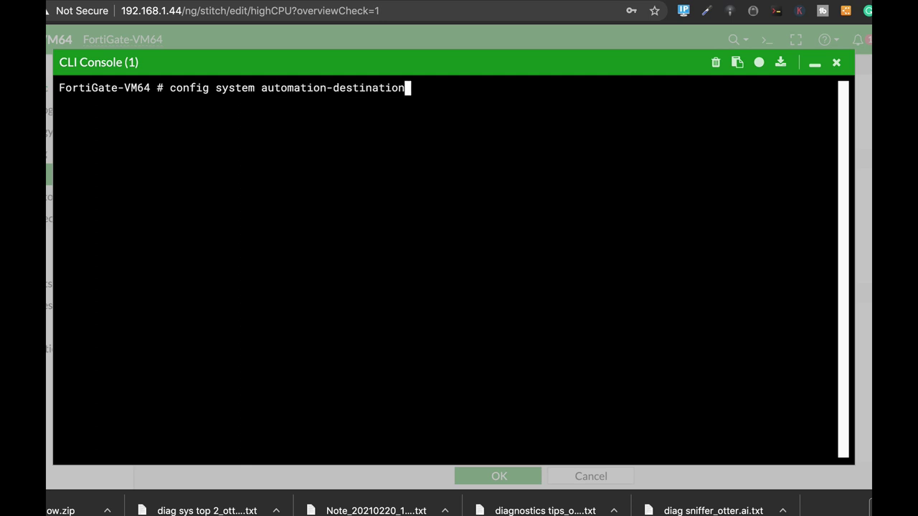
pyautogui.press('Tab')
pyautogui.press('Tab')
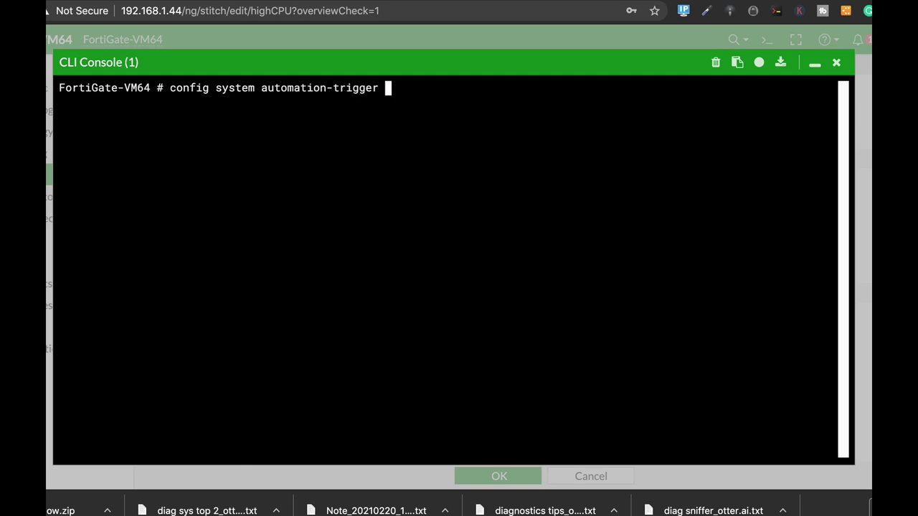
pyautogui.press('Return')
pyautogui.write('edit')
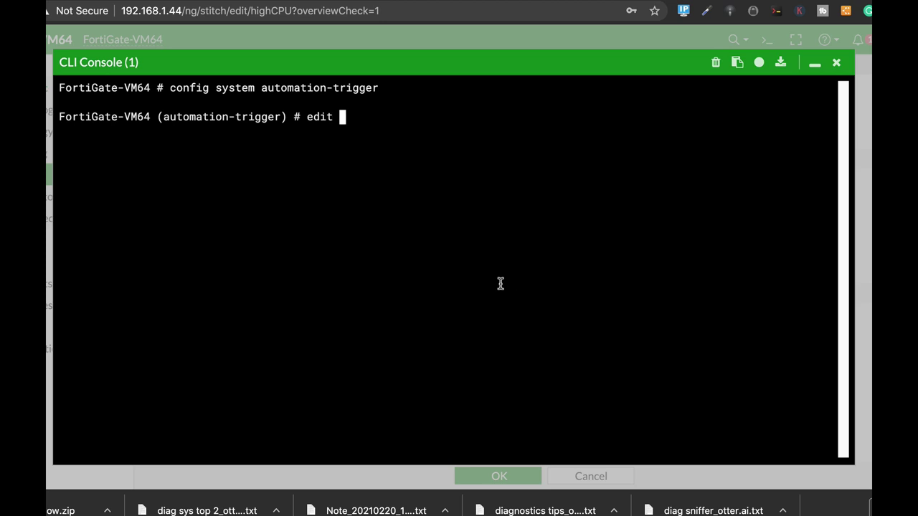
pyautogui.write('CPU_HIG')
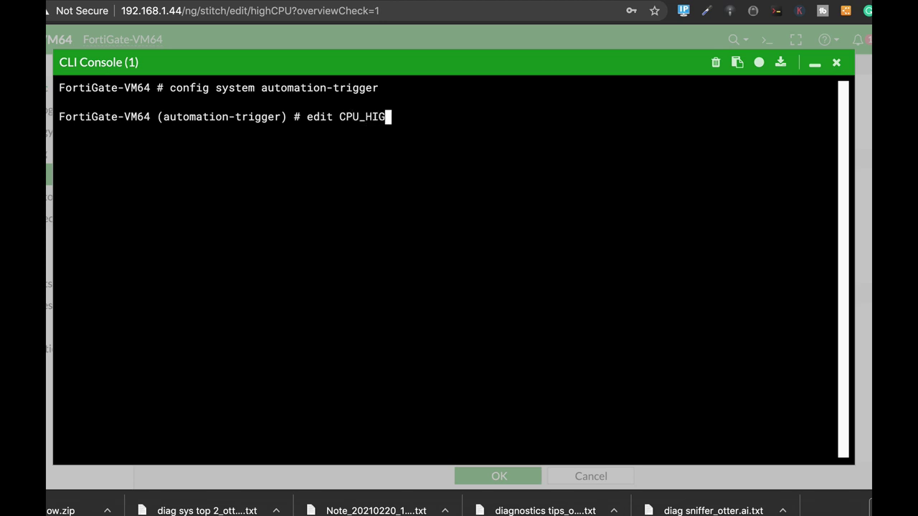
pyautogui.write('H_AUT')
pyautogui.press('Return')
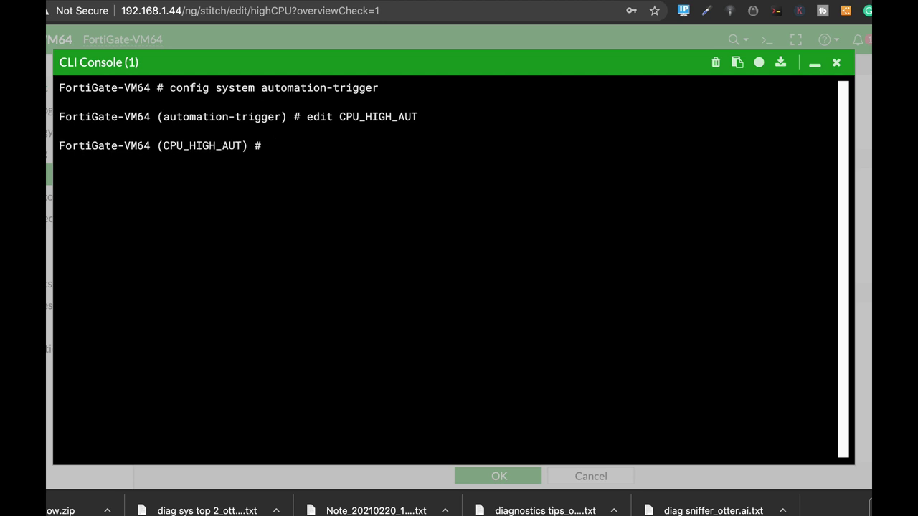
# Set the trigger's event-type to high-cpu and save with end.
pyautogui.write('set event-type')
pyautogui.press('Tab')
pyautogui.press('Tab')
pyautogui.press('Tab')
pyautogui.press('Tab')
pyautogui.press('Tab')
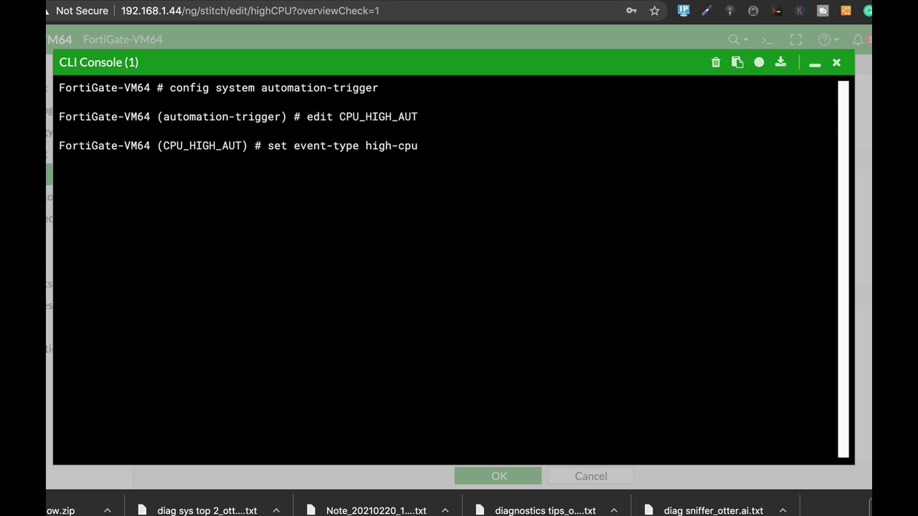
pyautogui.press('Return')
pyautogui.write('end')
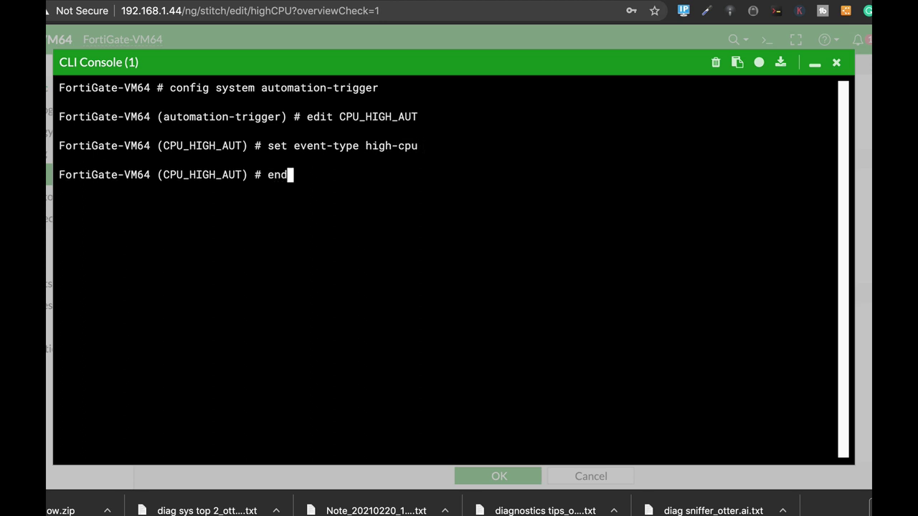
pyautogui.press('Return')
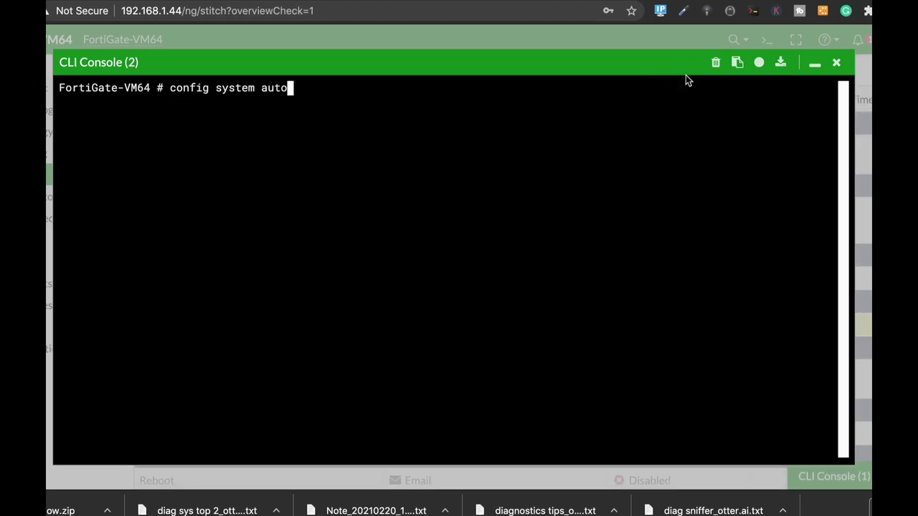
# Clear the console and open the highCPU automation stitch for editing.
pyautogui.hotkey('ctrl', 'c')
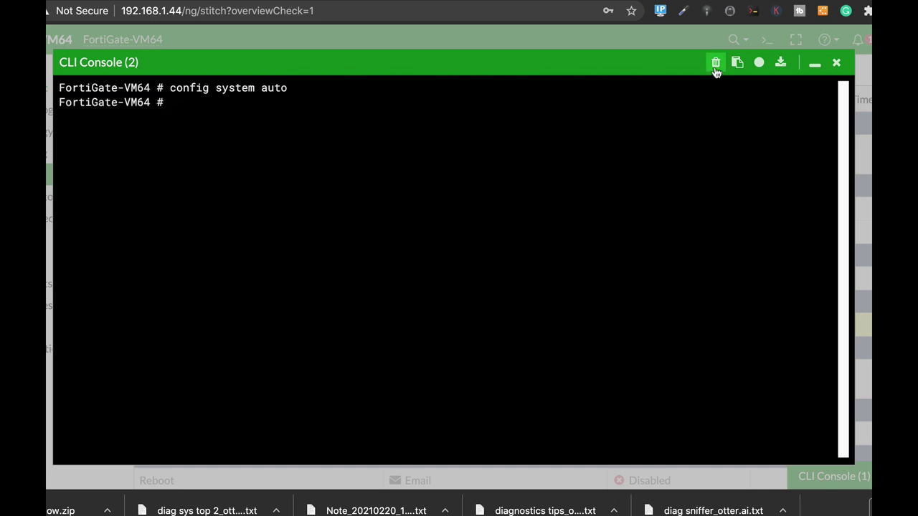
pyautogui.click(715, 64)
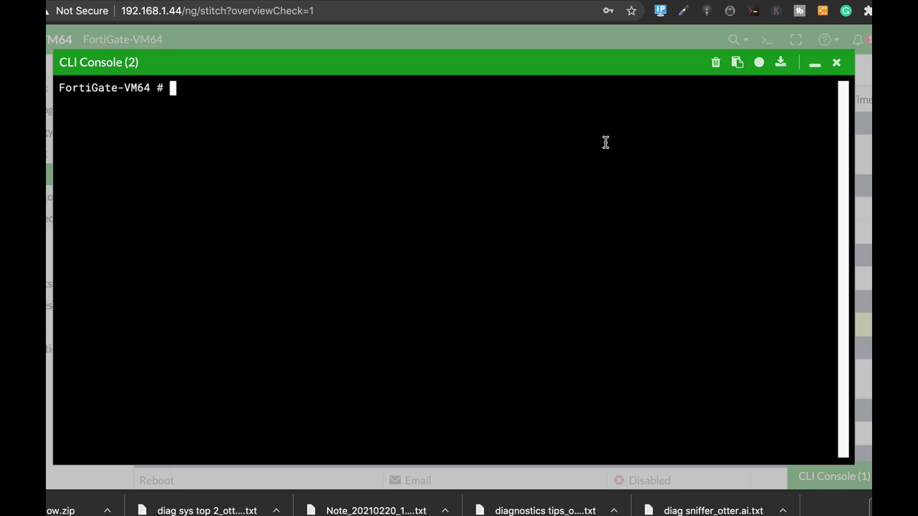
pyautogui.write('config system')
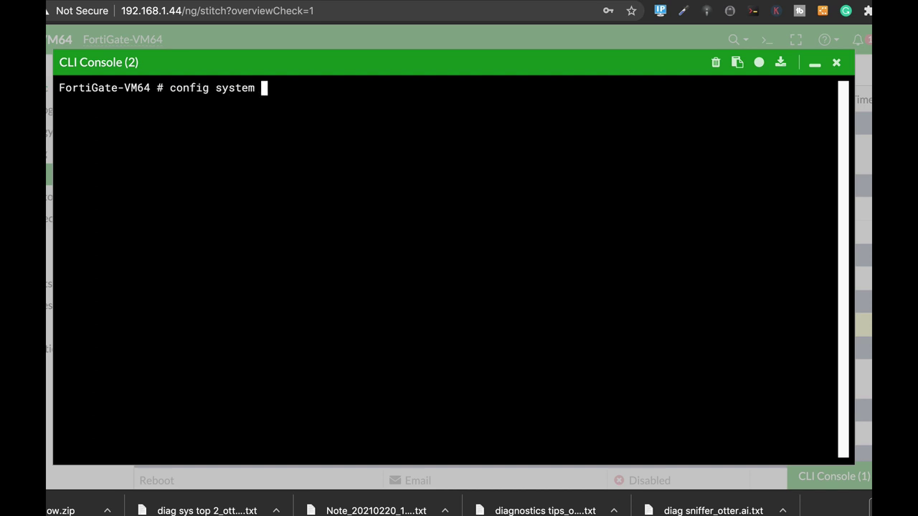
pyautogui.write(' a')
pyautogui.press('Tab')
pyautogui.press('Tab')
pyautogui.press('Tab')
pyautogui.press('Return')
pyautogui.write('edit highCPU')
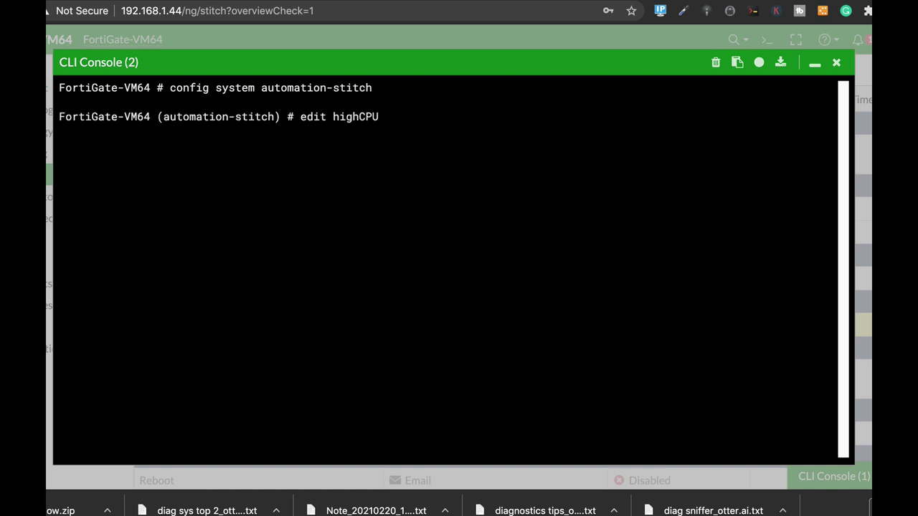
pyautogui.press('Return')
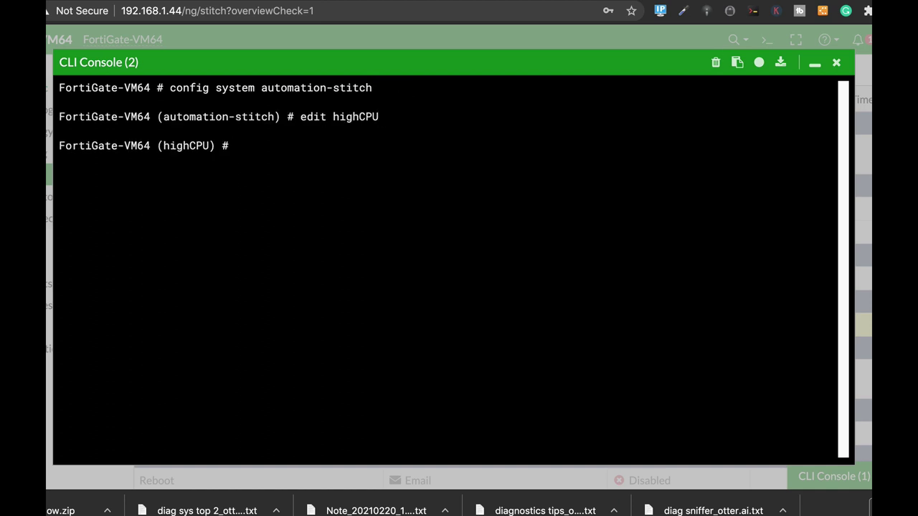
# Set the stitch trigger to CPU_HIGH_AUT and action to high_cpu_debug, then save with end.
pyautogui.write('set trigger CPU_HIGH_AUT')
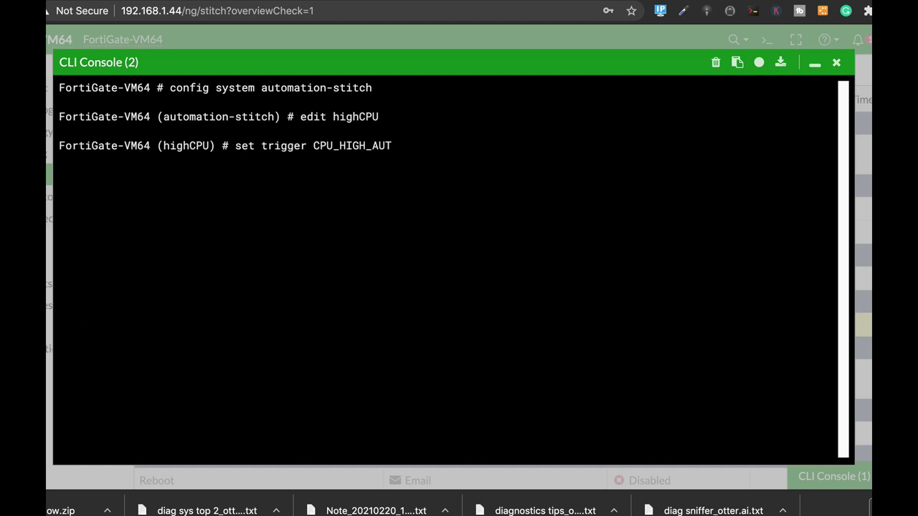
pyautogui.press('Return')
pyautogui.write('s')
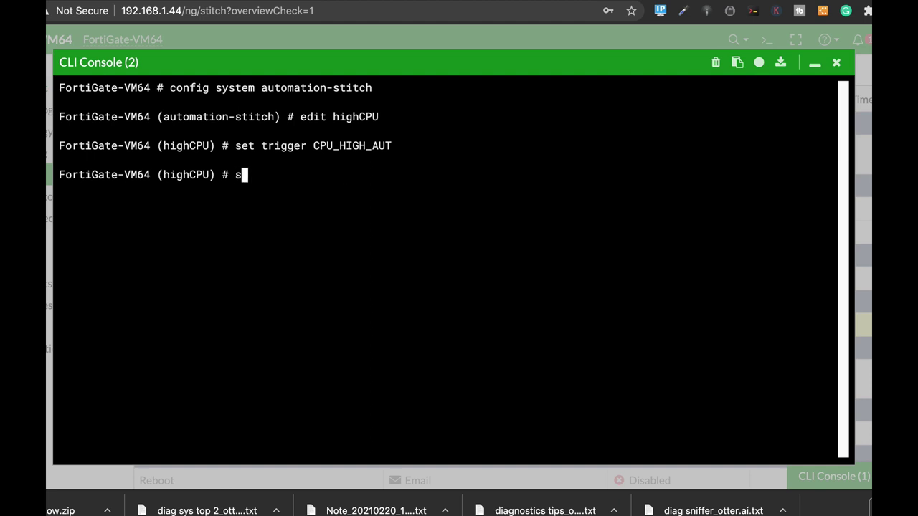
pyautogui.write('et action')
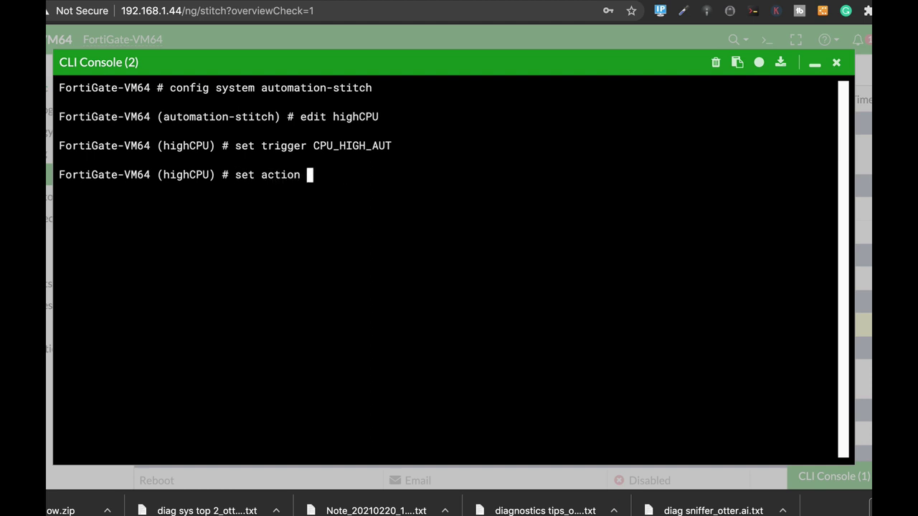
pyautogui.press('Tab')
pyautogui.press('Tab')
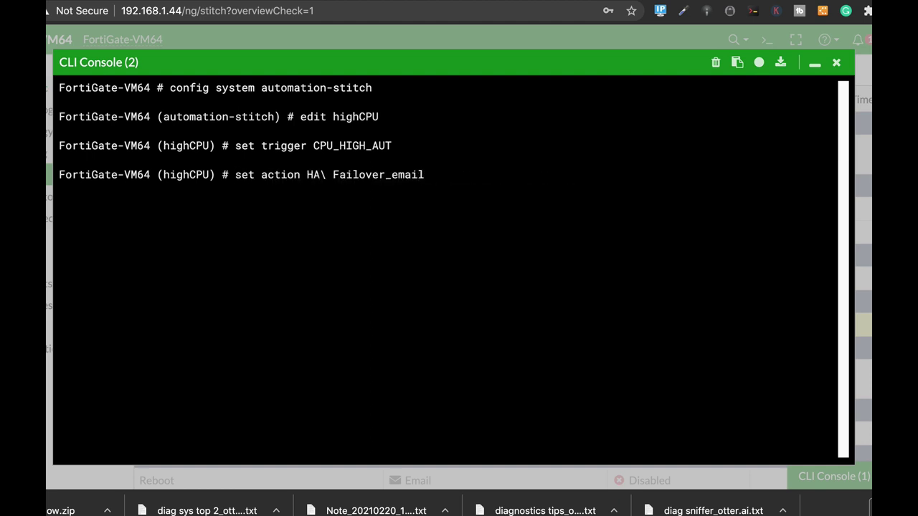
pyautogui.press('Tab')
pyautogui.press('Tab')
pyautogui.press('Tab')
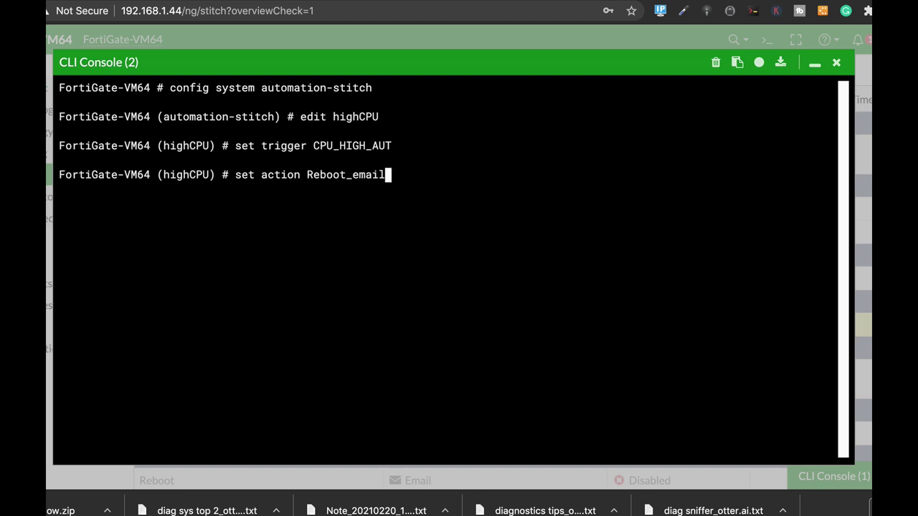
pyautogui.press('Tab')
pyautogui.press('Tab')
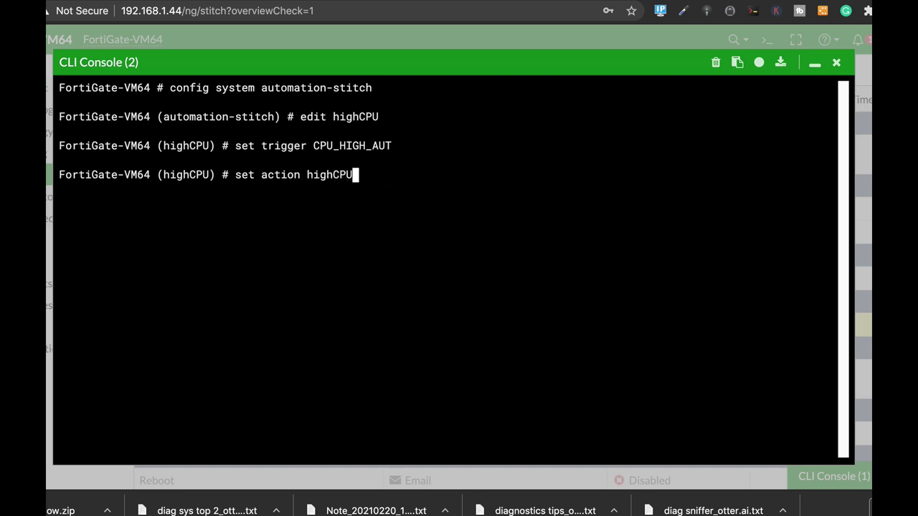
pyautogui.press('Tab')
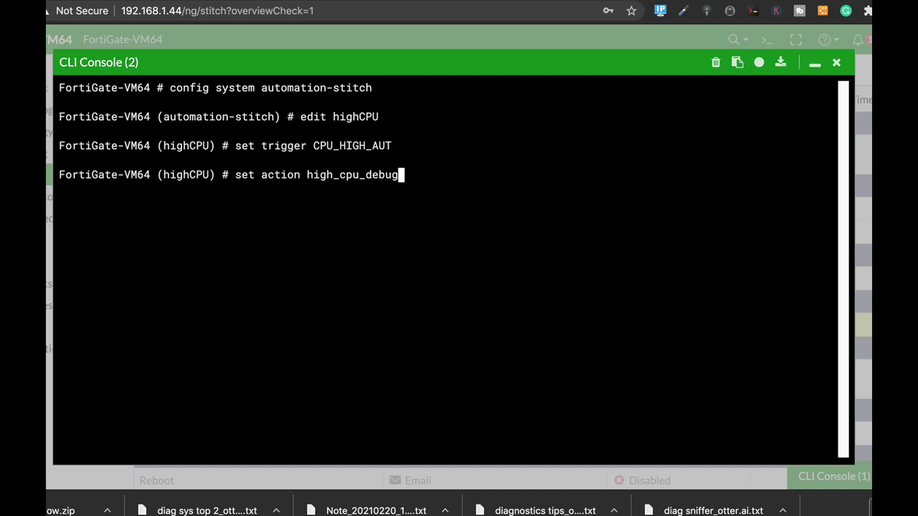
pyautogui.press('Return')
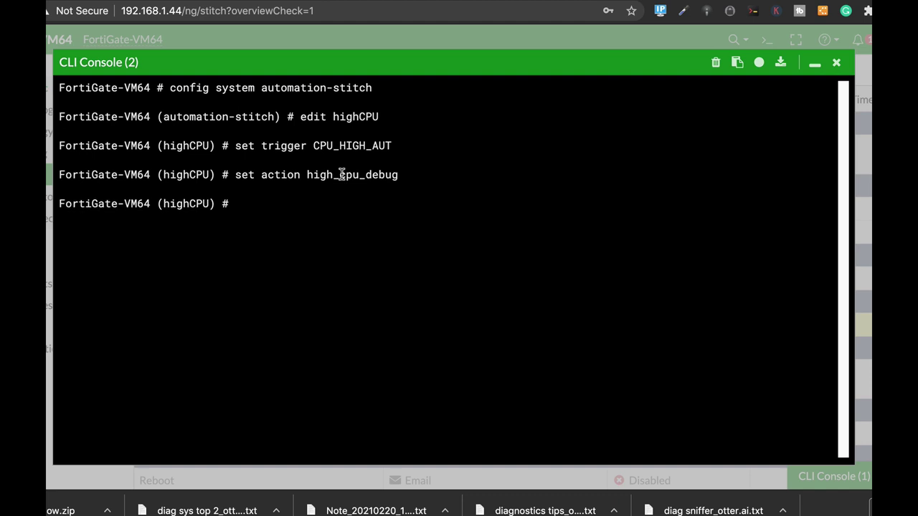
pyautogui.write('end')
pyautogui.press('Return')
pyautogui.press('Return')
pyautogui.press('Return')
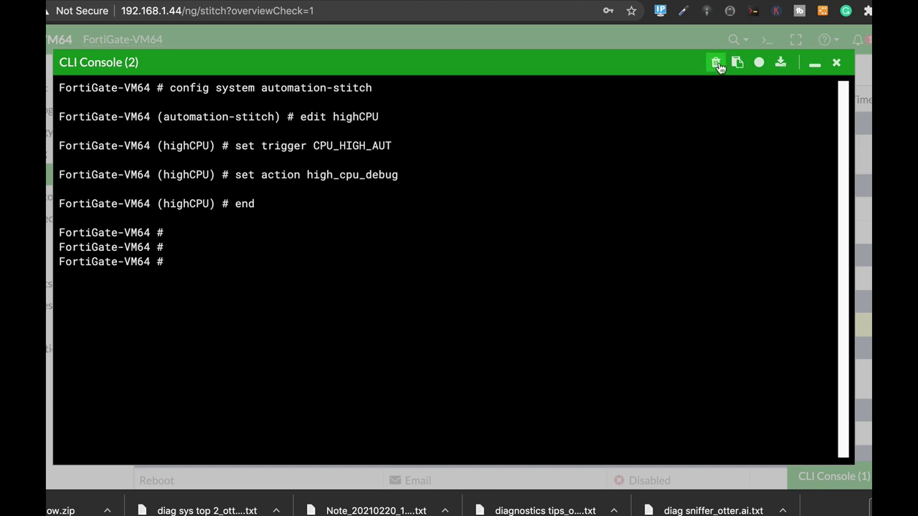
# Close the CLI Console, reload the Automation page and select the highCPU stitch.
pyautogui.click(836, 64)
pyautogui.click(239, 14)
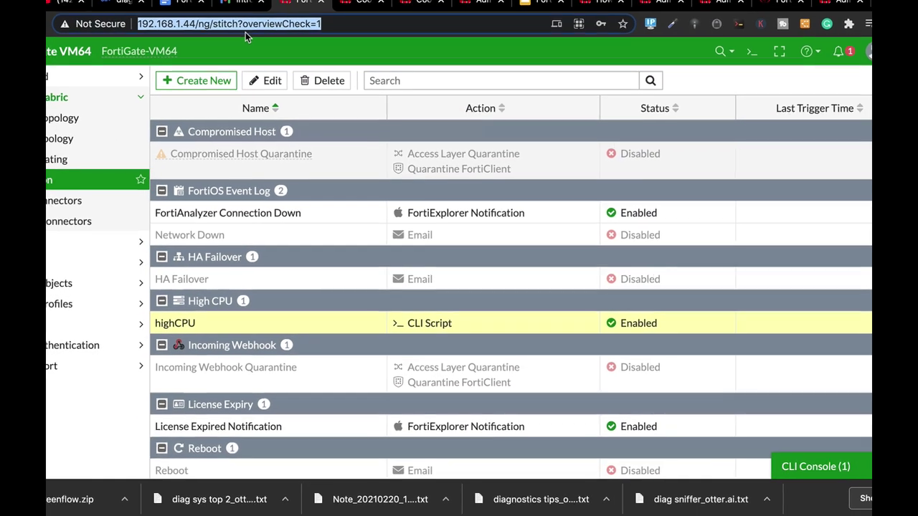
pyautogui.press('Return')
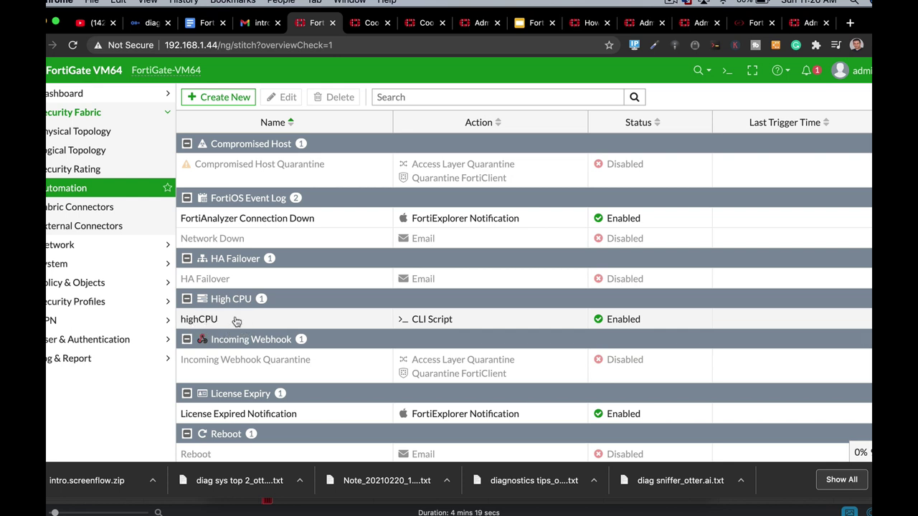
pyautogui.scroll(-2, 238, 319)
pyautogui.click(402, 278)
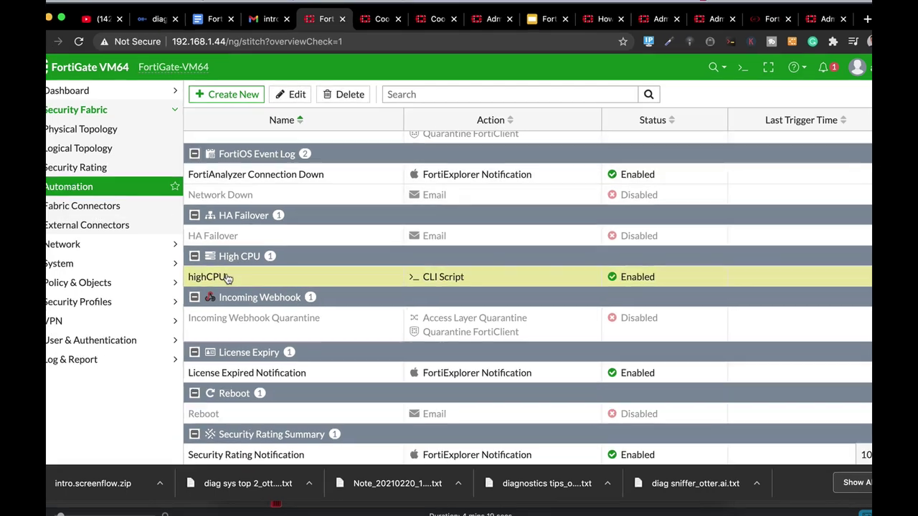
# Open the highCPU stitch settings and add Email as a second action.
pyautogui.doubleClick(217, 277)
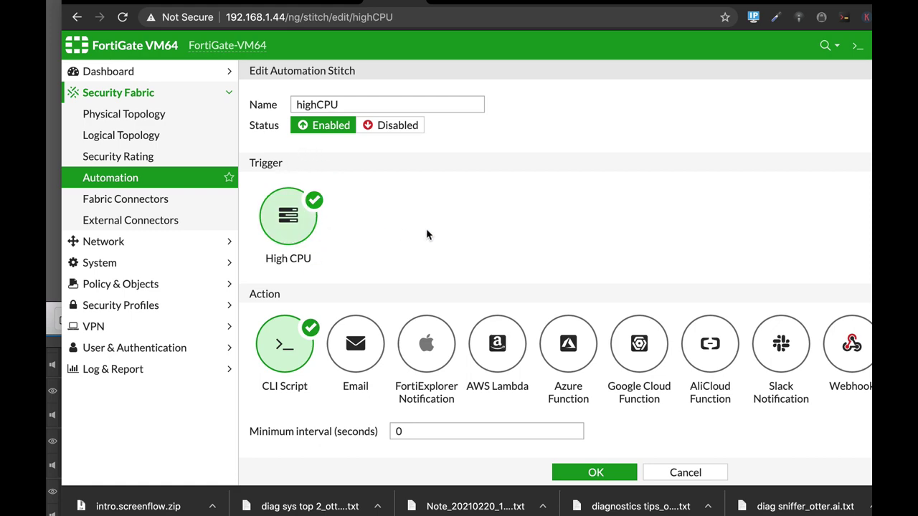
pyautogui.scroll(-3, 427, 235)
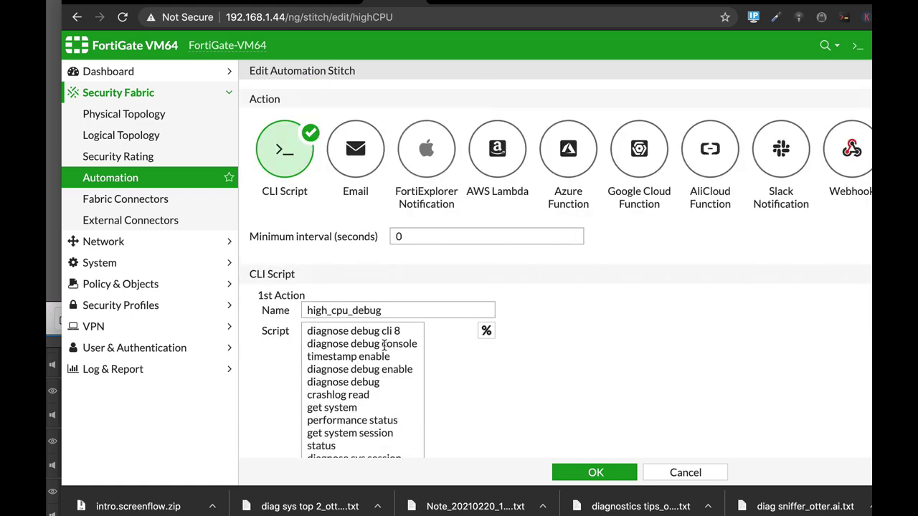
pyautogui.scroll(-5, 376, 410)
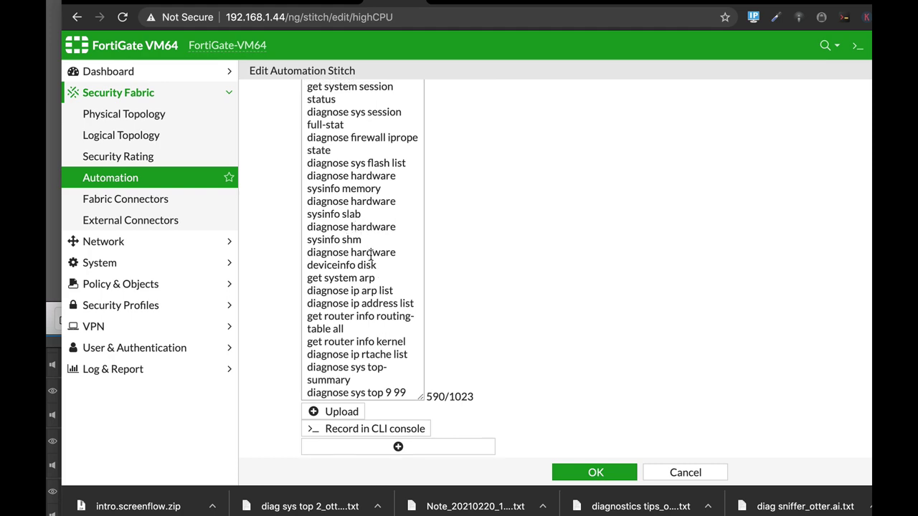
pyautogui.scroll(8, 370, 256)
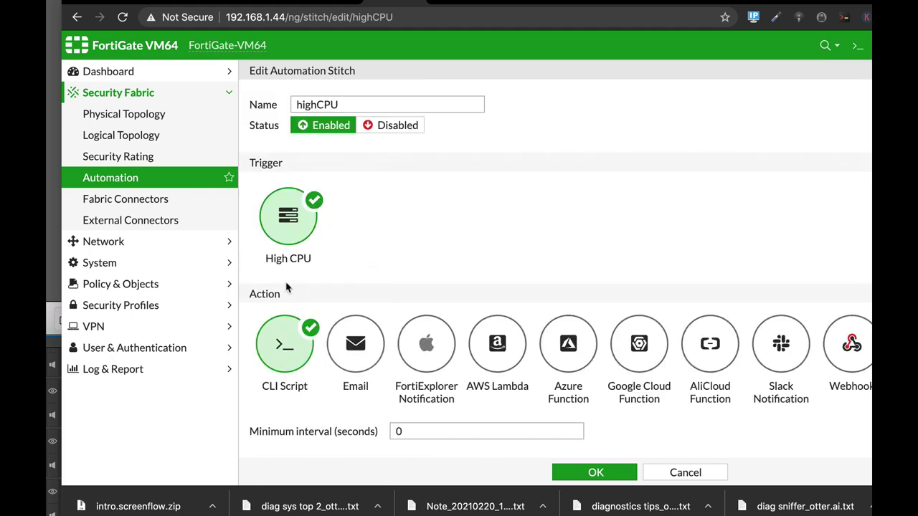
pyautogui.click(355, 364)
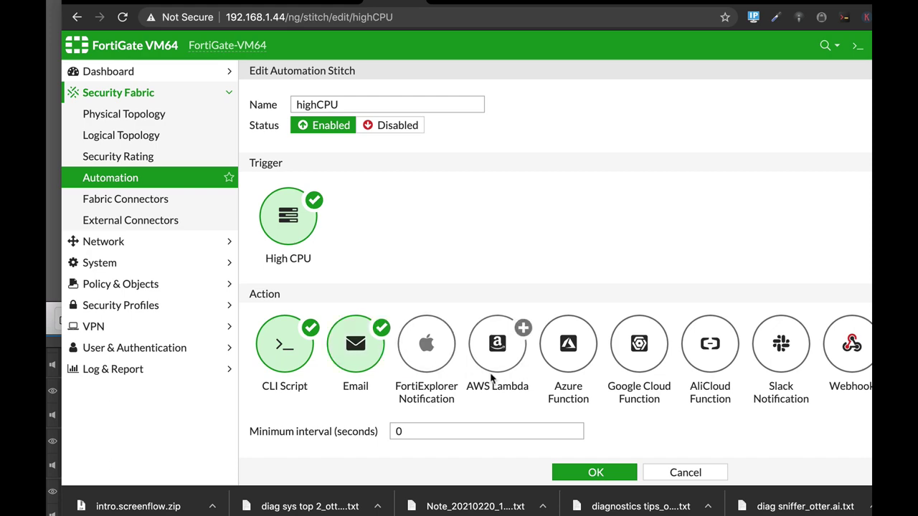
# Enter the recipient's e-mail address in the Email action's To field.
pyautogui.scroll(-5, 478, 301)
pyautogui.scroll(-5, 411, 267)
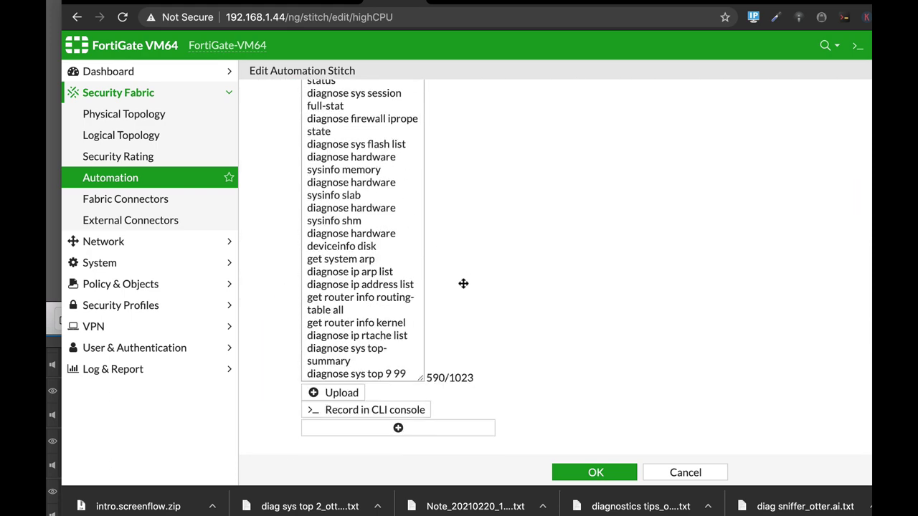
pyautogui.click(423, 380)
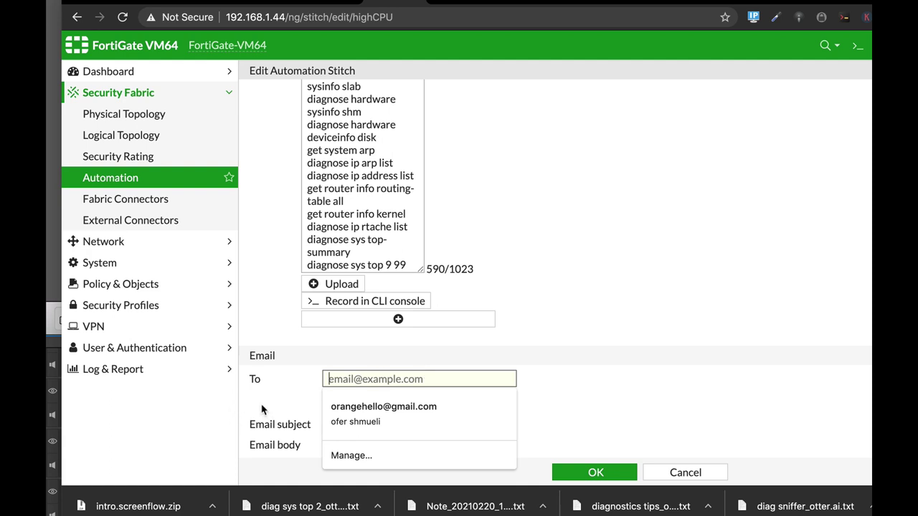
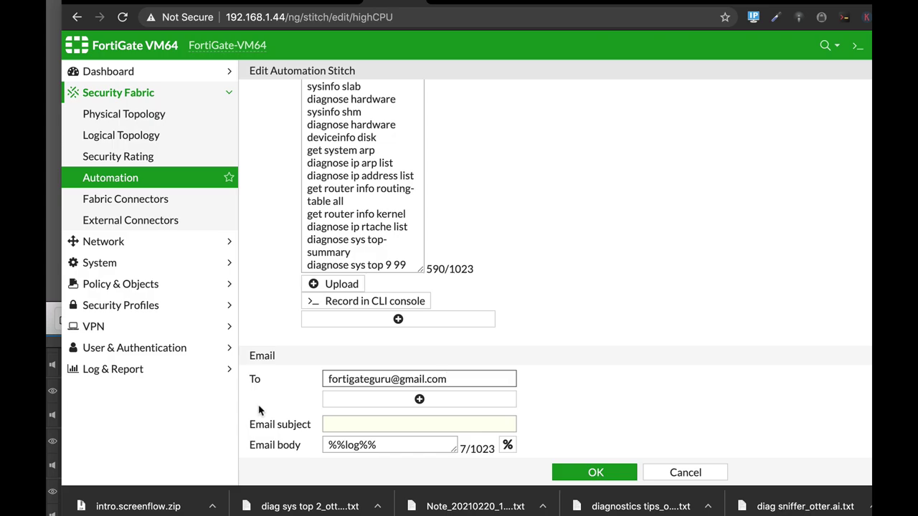